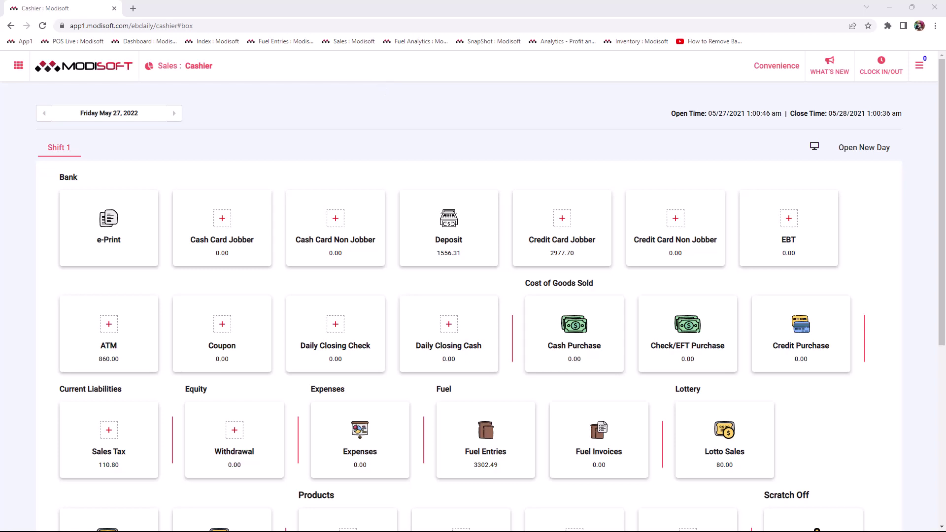
Open the ePrint Setup page under SETUP > Settings from the apps grid.
click(18, 66)
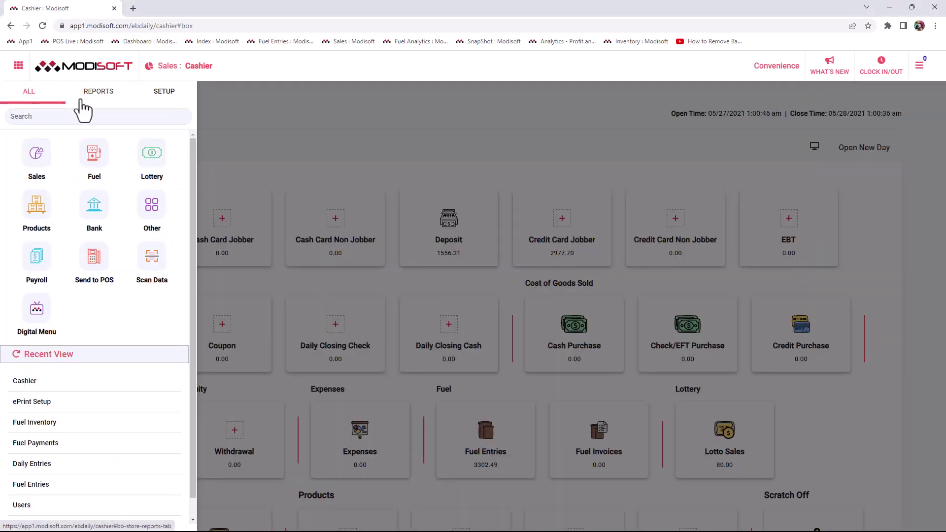
click(166, 96)
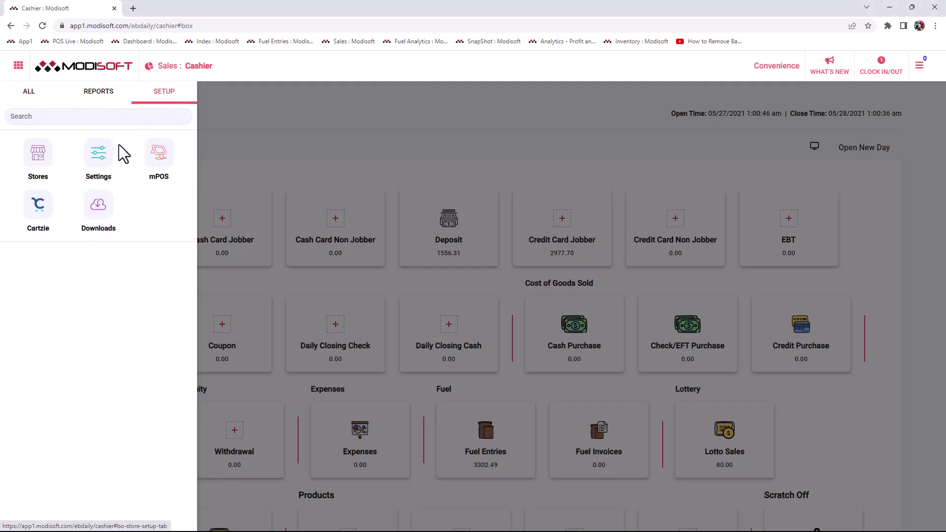
click(102, 159)
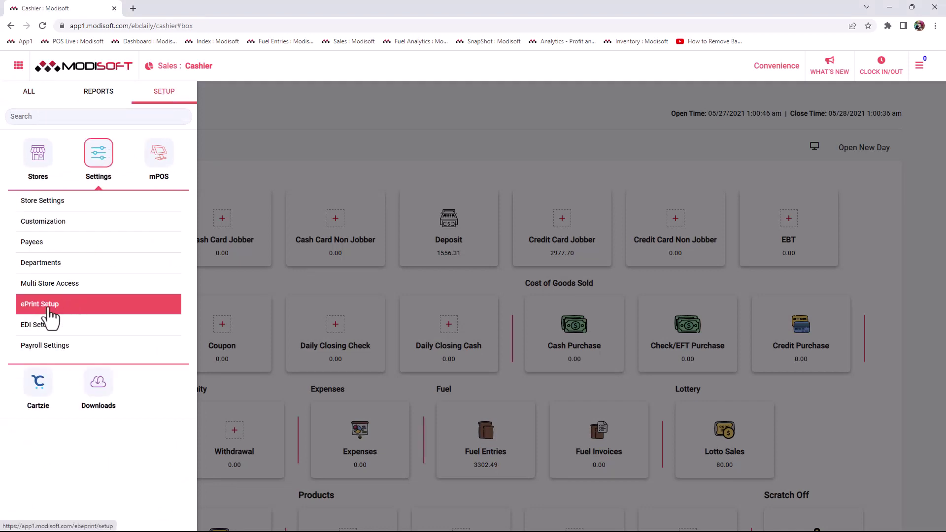
click(77, 305)
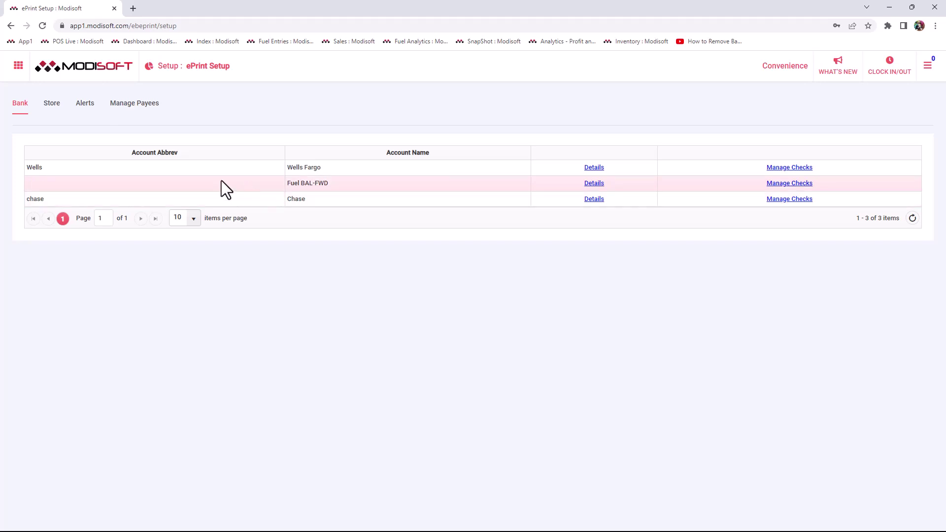
Open the Bank tab of Chart of Accounts under SETUP > Stores.
click(18, 66)
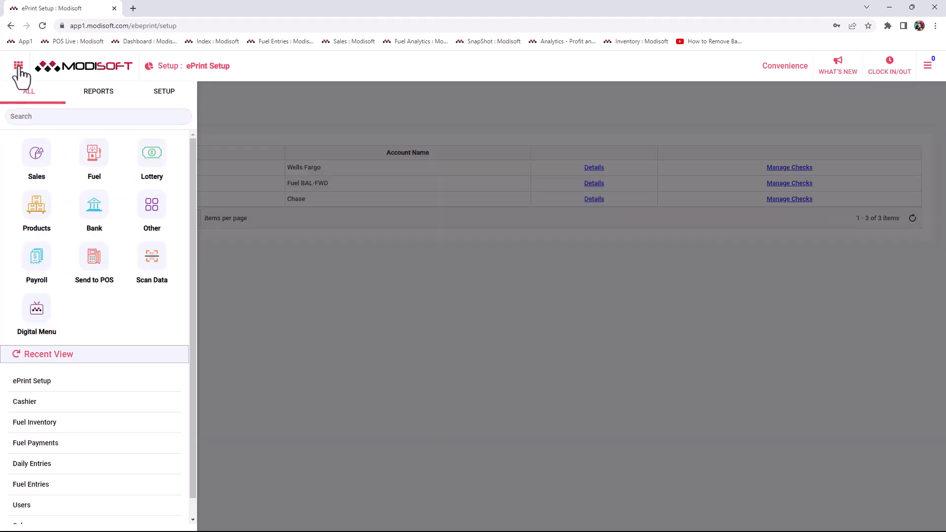
click(163, 94)
click(48, 163)
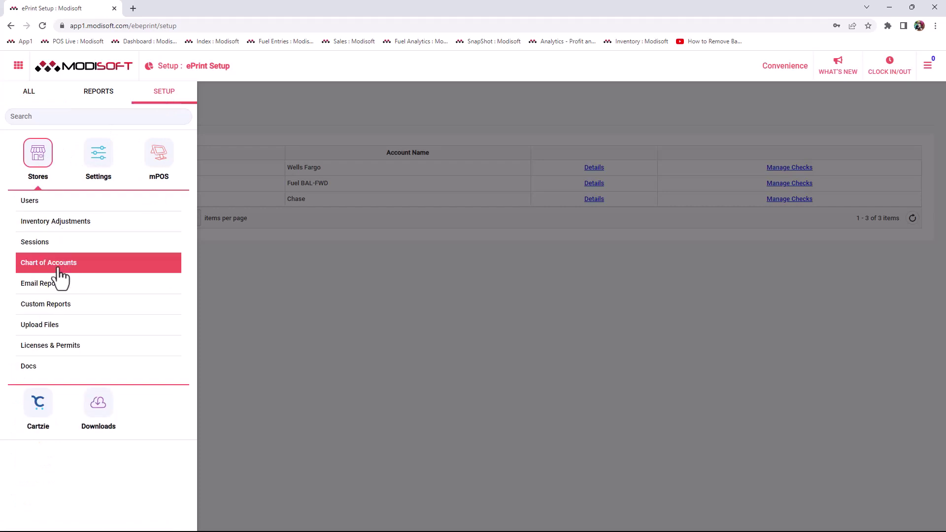
click(42, 269)
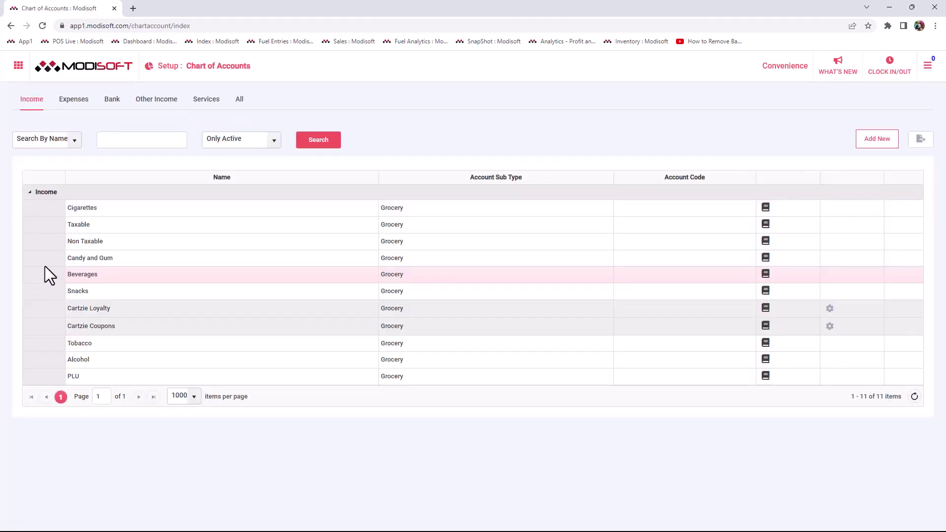
click(112, 100)
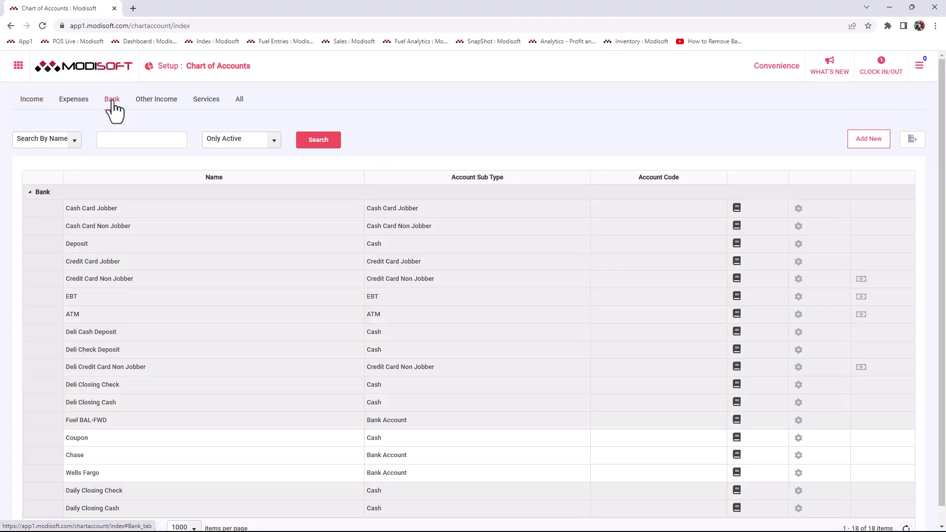
Add a new Bank Account sub type account named 'Bank of America' and save it.
click(857, 146)
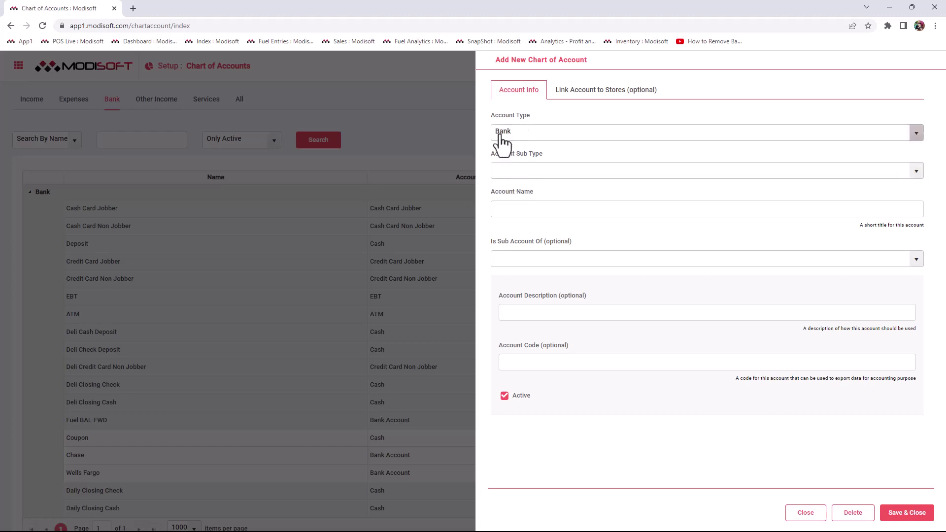
click(524, 170)
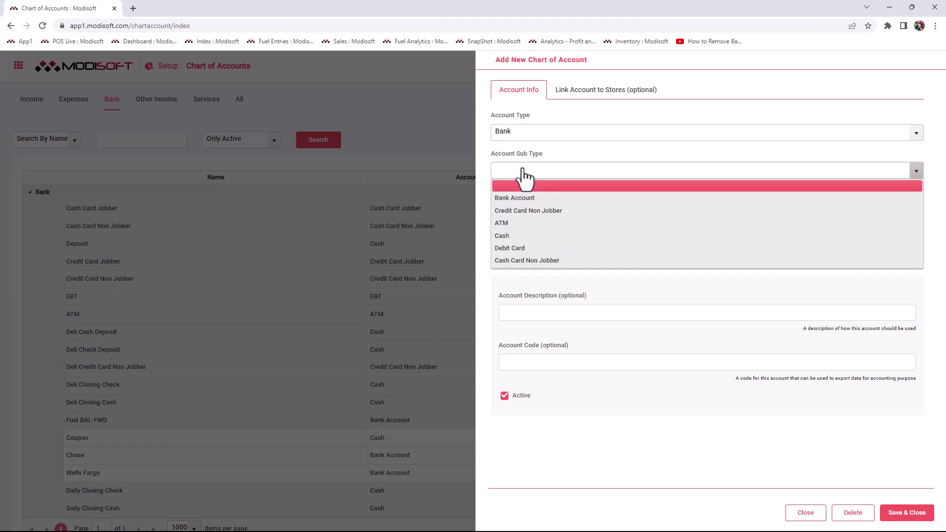
click(525, 197)
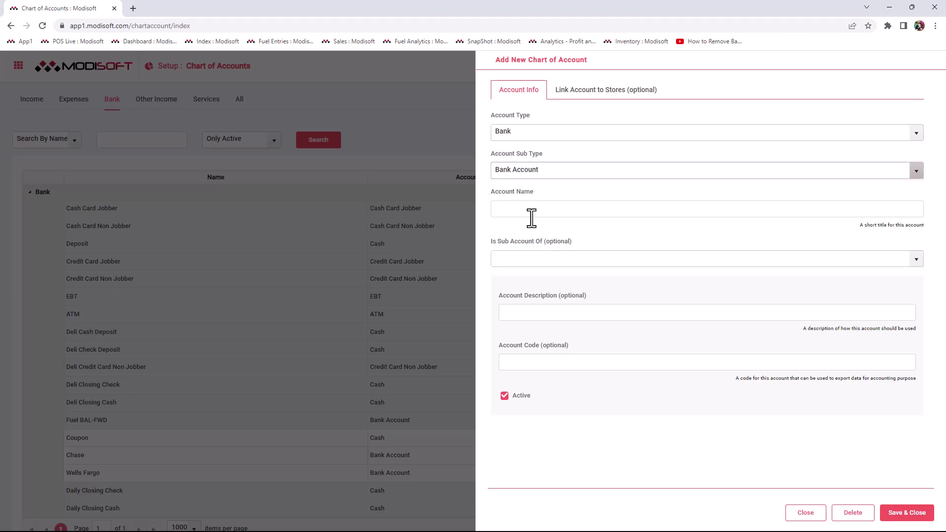
click(529, 216)
text(Ban)
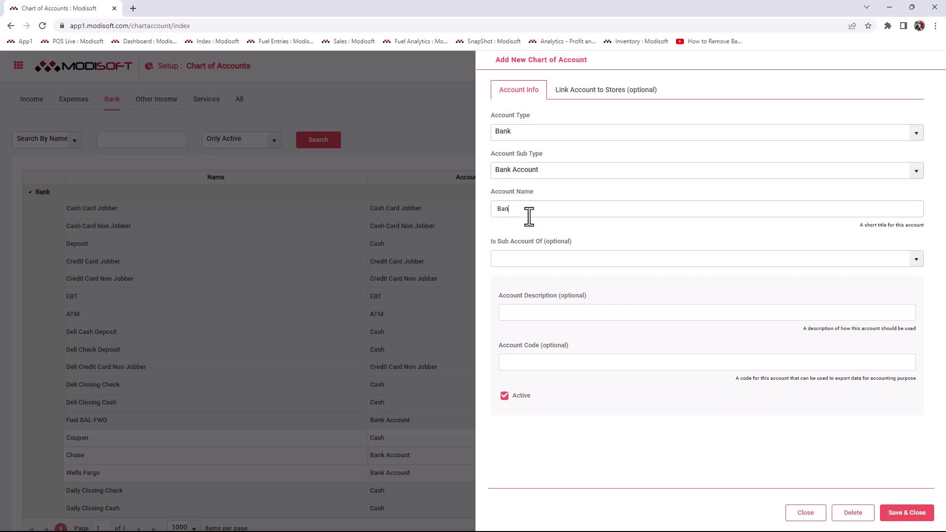
text(k of America)
click(905, 512)
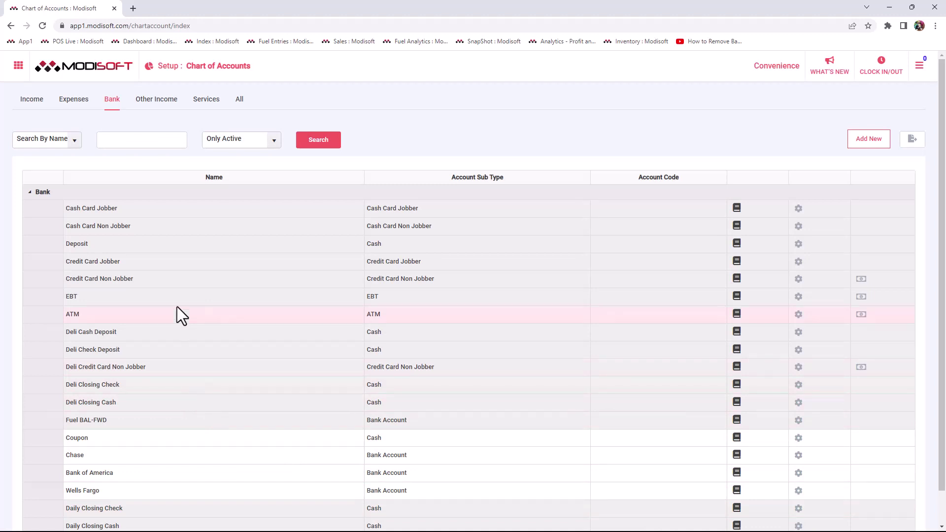
Return to ePrint Setup under SETUP > Settings to see Bank of America listed.
click(18, 66)
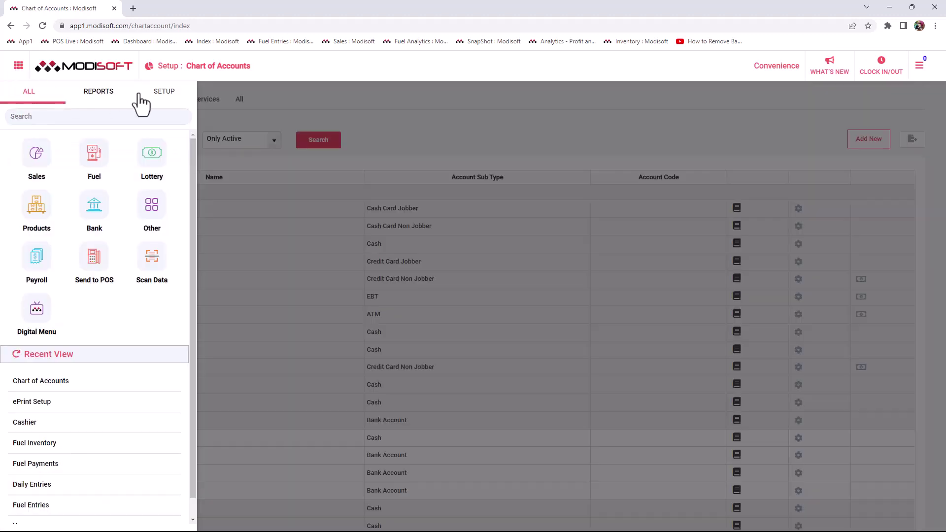
click(164, 94)
click(103, 162)
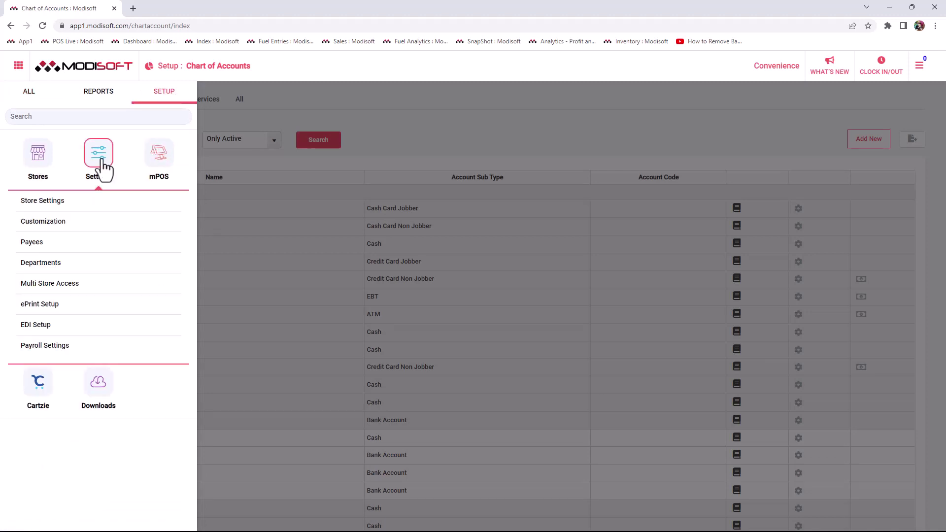
click(44, 305)
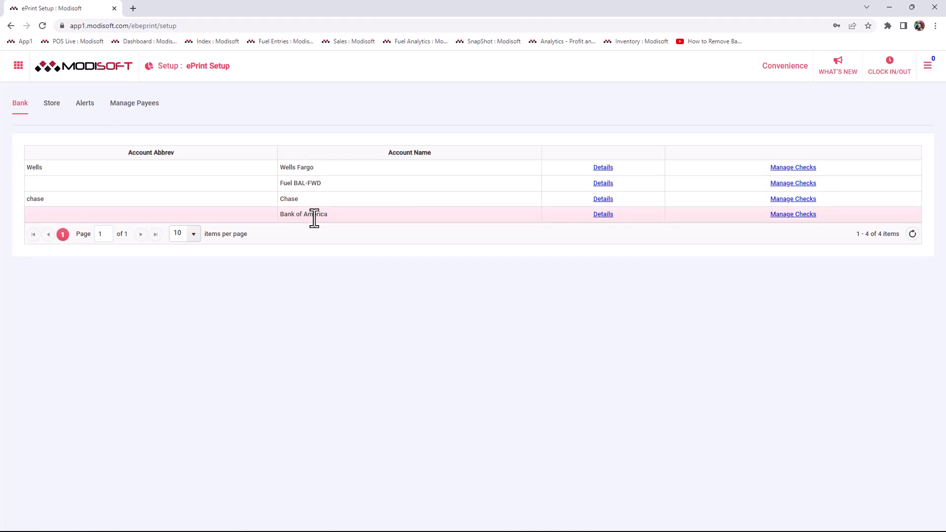
Fill Bank of America's details with bank name 'Bank of America', abbreviation BOA, address and account numbers.
click(603, 215)
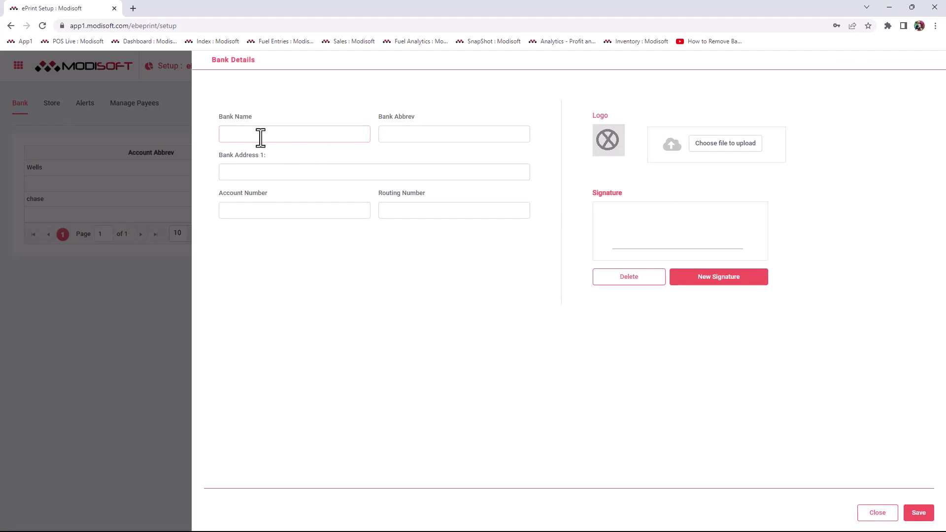
text(Bank)
text( of America)
text(BOA)
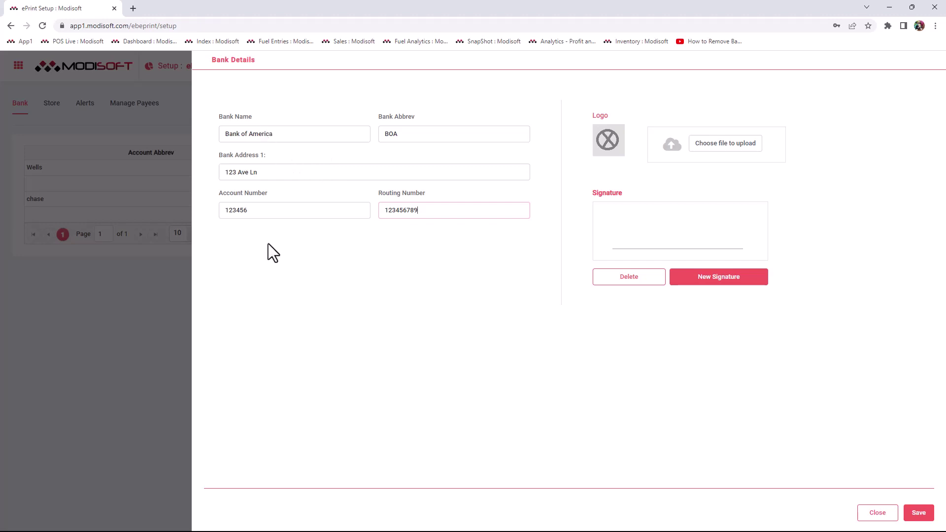
mouse_move(603, 144)
Draw and keep a new signature, then save Bank of America's bank details.
click(722, 282)
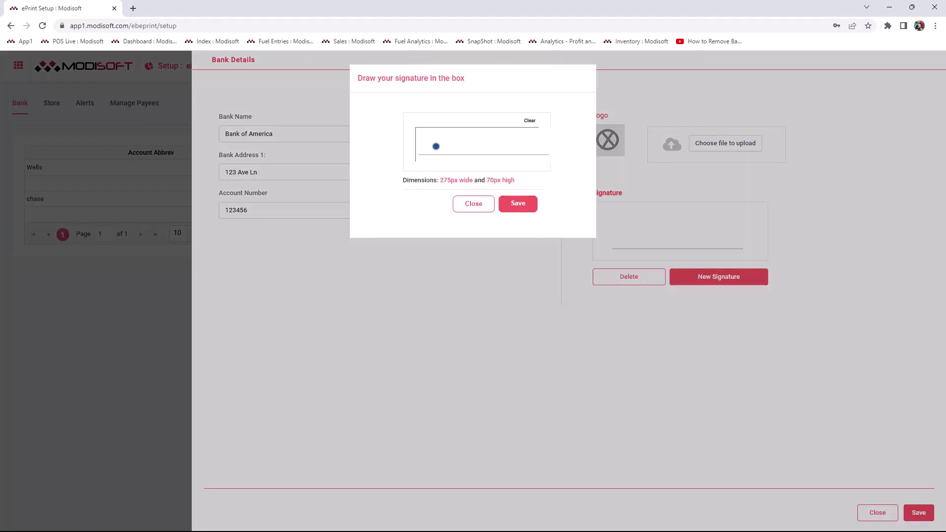
mouse_move(433, 152)
mouse_down()
mouse_move(454, 138)
mouse_move(474, 144)
mouse_move(469, 131)
mouse_move(493, 143)
mouse_up()
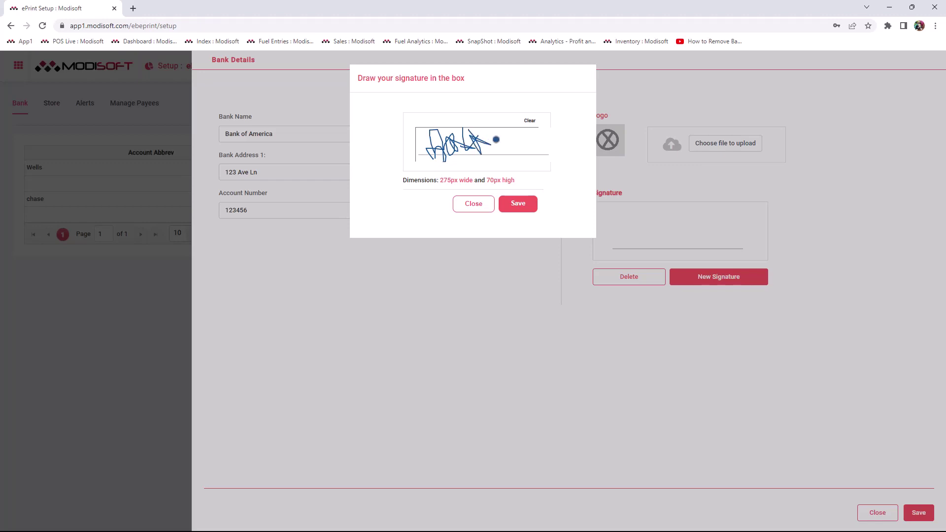
click(512, 209)
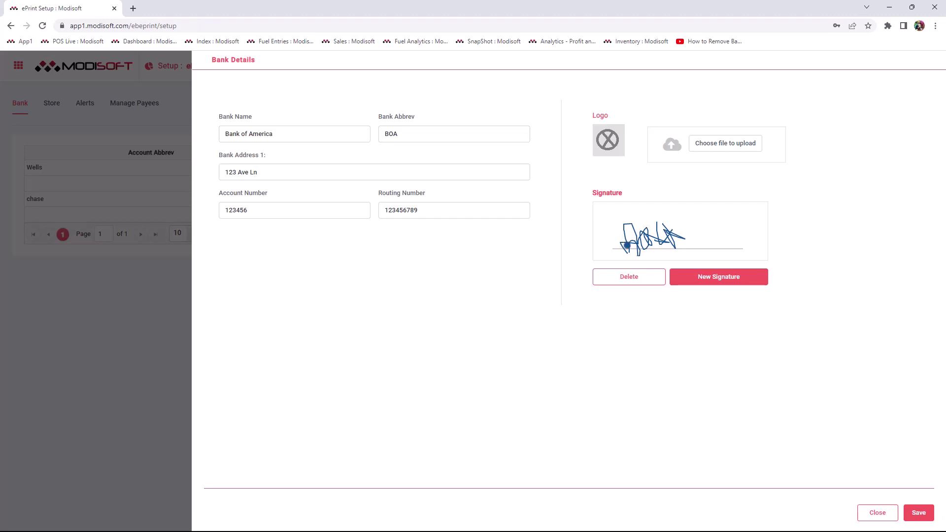
click(918, 515)
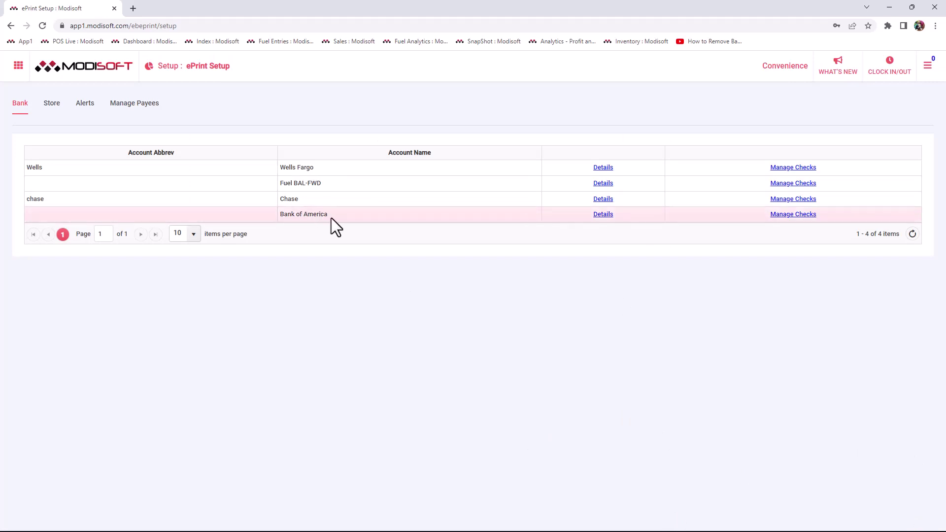
Add a check series of 1000 checks for Bank of America, then go to the Store tab.
click(787, 215)
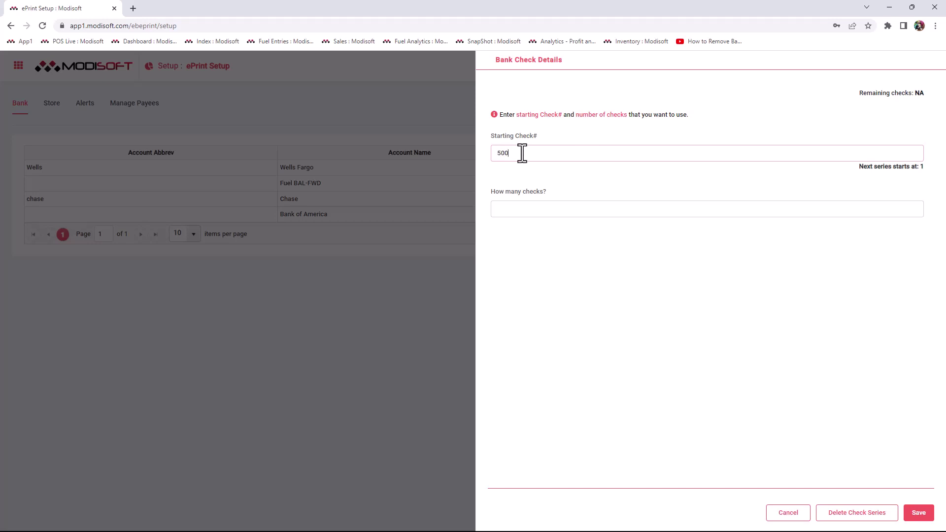
click(535, 211)
text(1000)
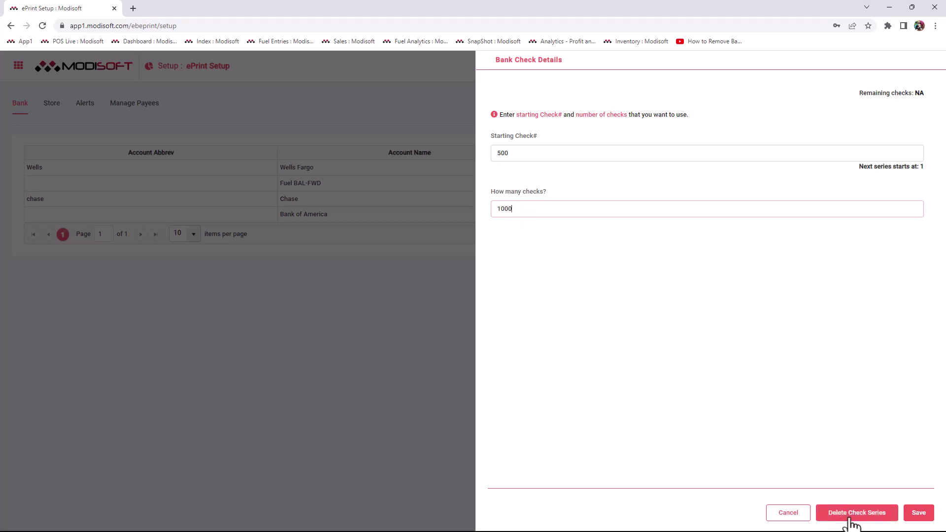
click(920, 514)
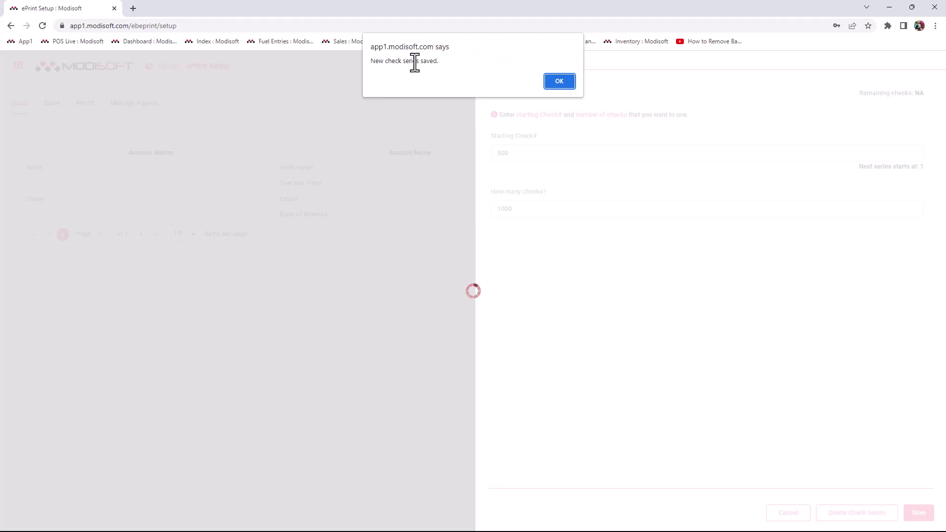
click(558, 81)
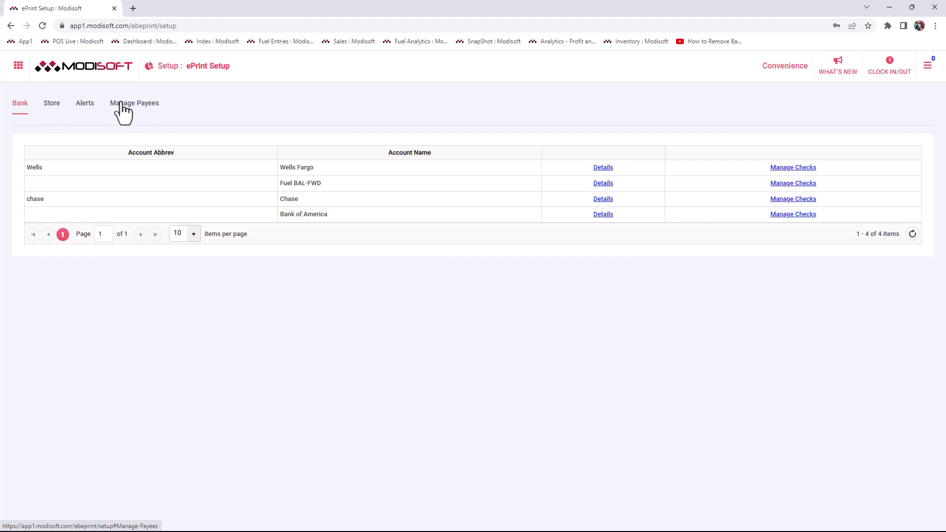
click(55, 106)
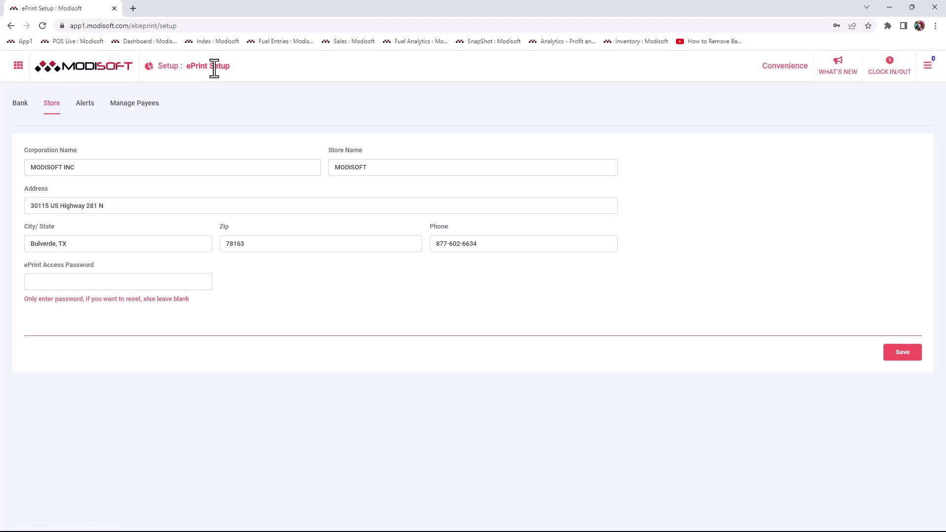
Save the store information with the ePrint access password blank, then view the Alerts tab.
click(65, 281)
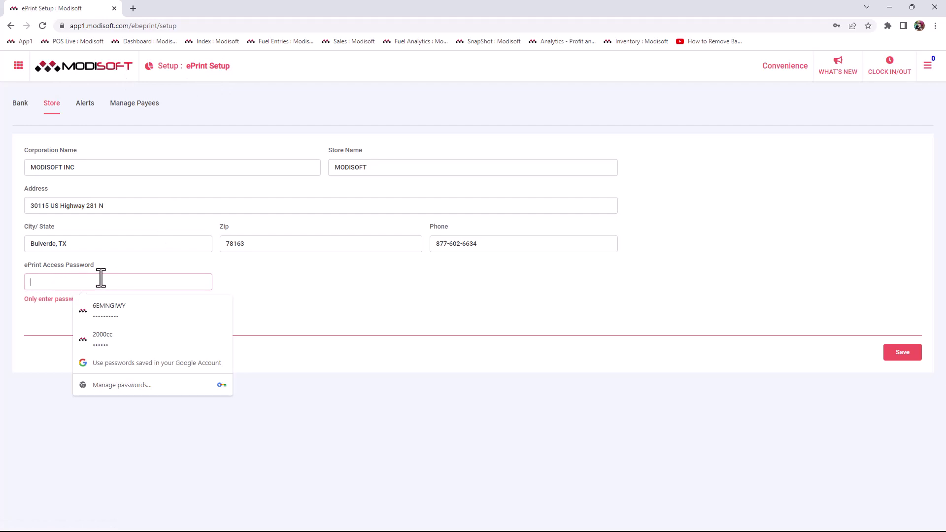
click(286, 283)
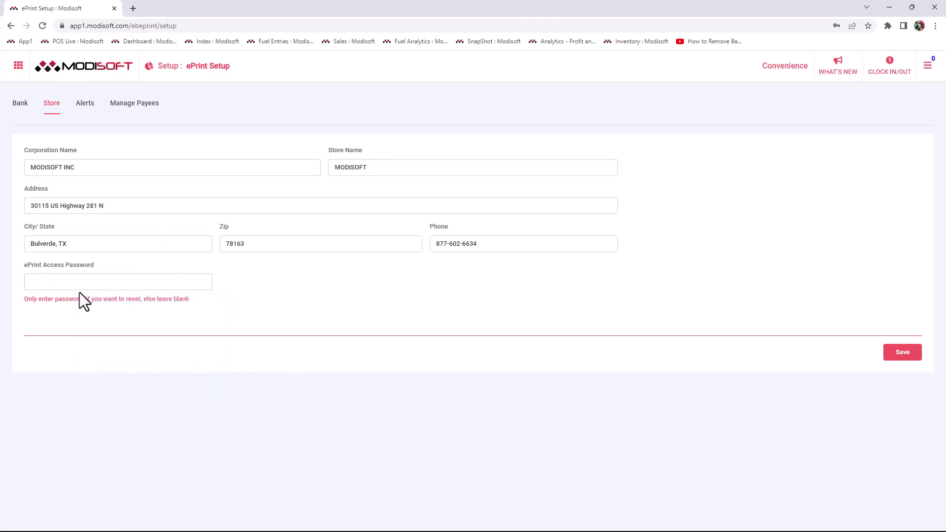
click(902, 352)
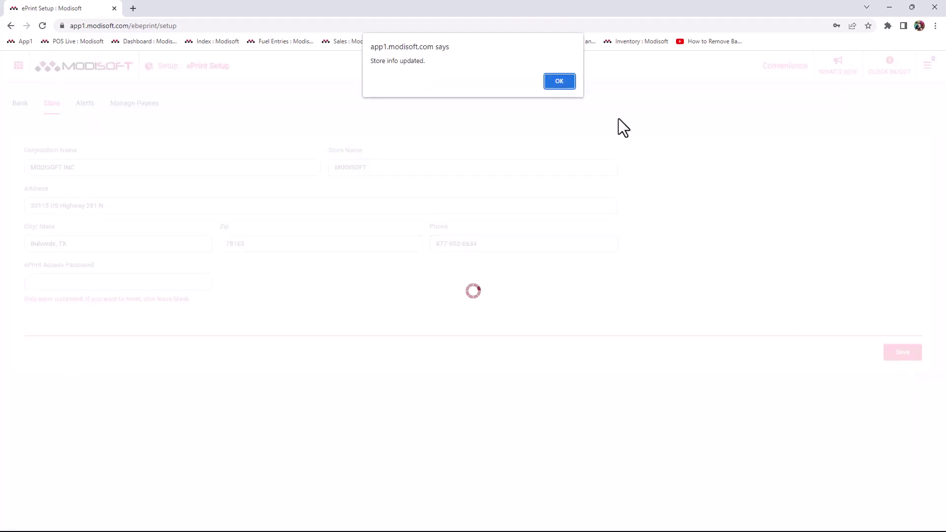
click(559, 82)
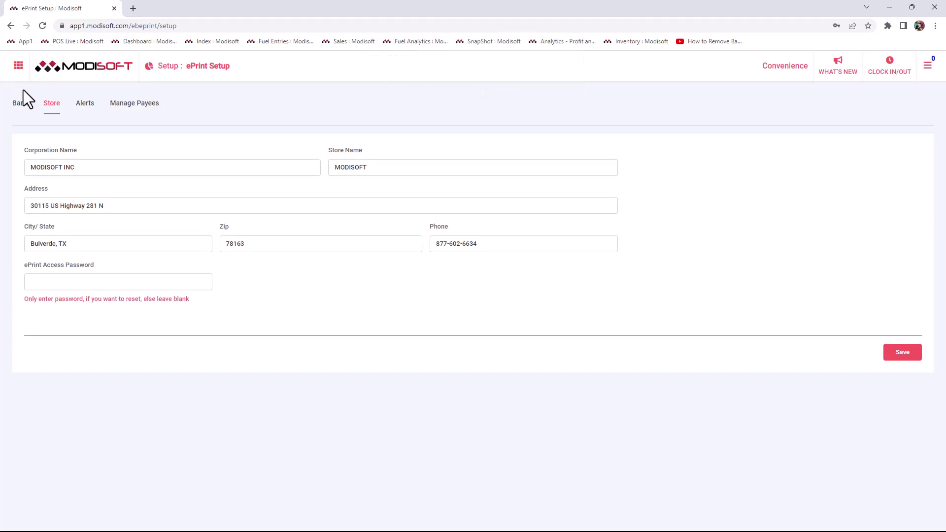
click(82, 104)
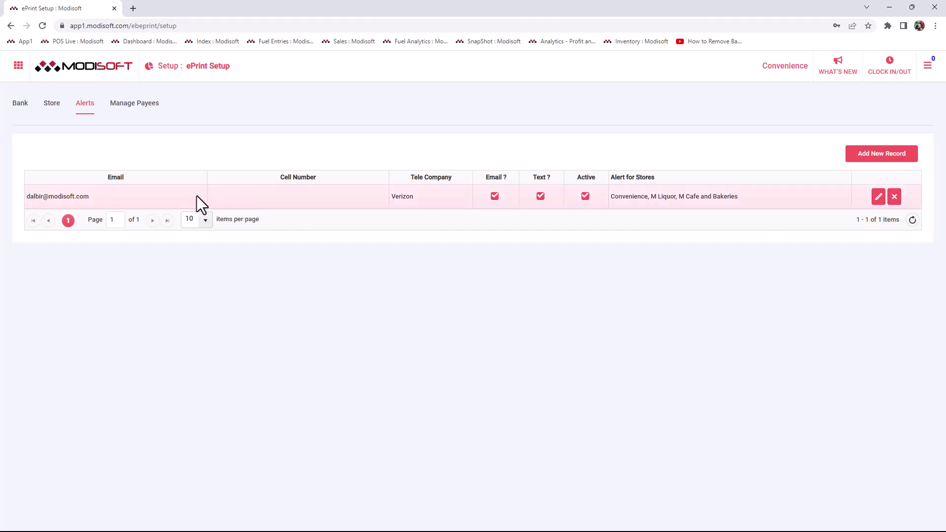
Edit the Verizon alert record to turn off text alerts, keeping its store e-mail alerts, and save.
drag(34, 196, 233, 187)
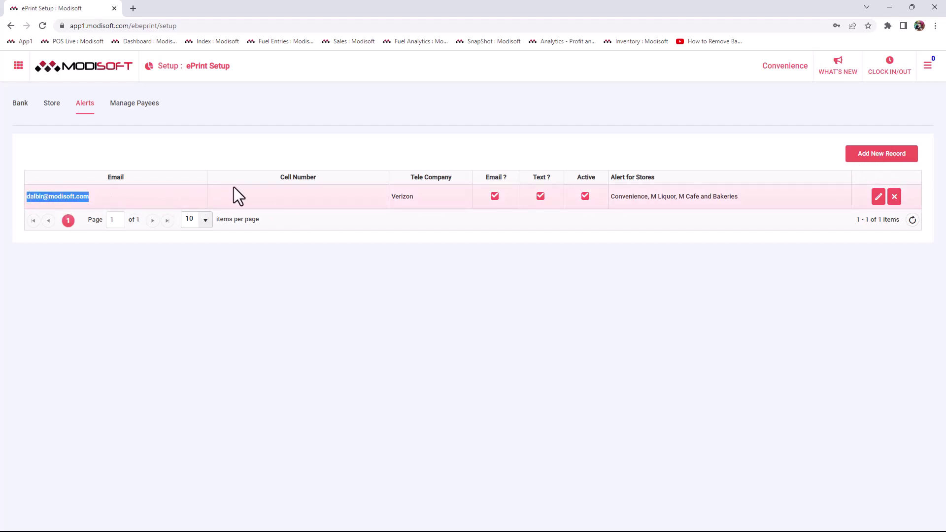
click(243, 190)
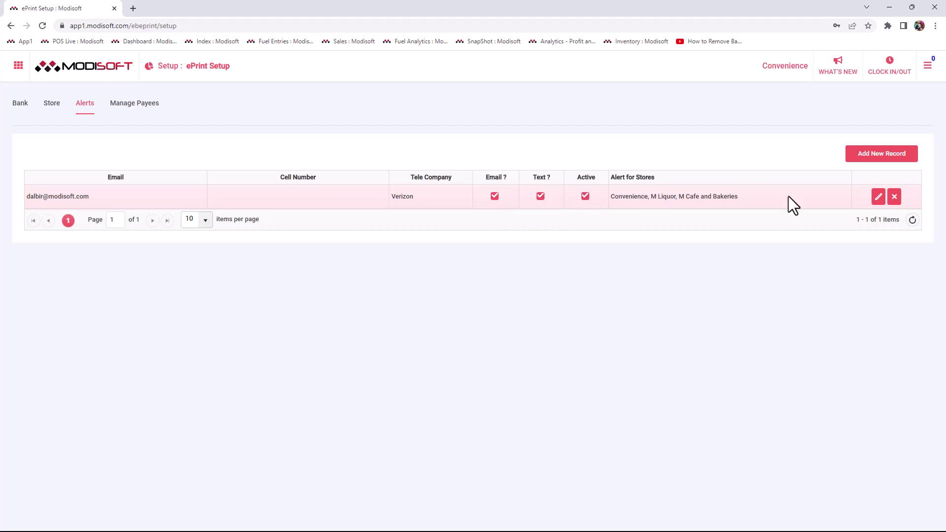
click(878, 197)
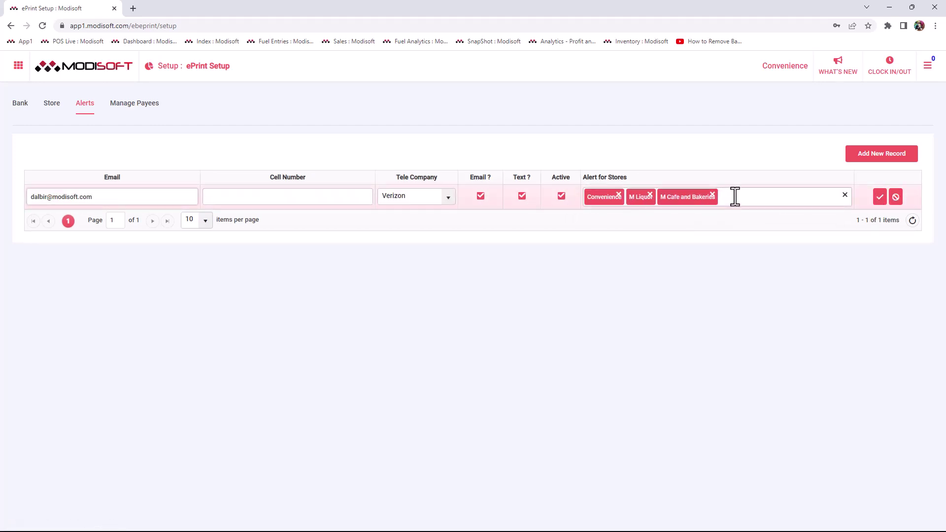
click(781, 67)
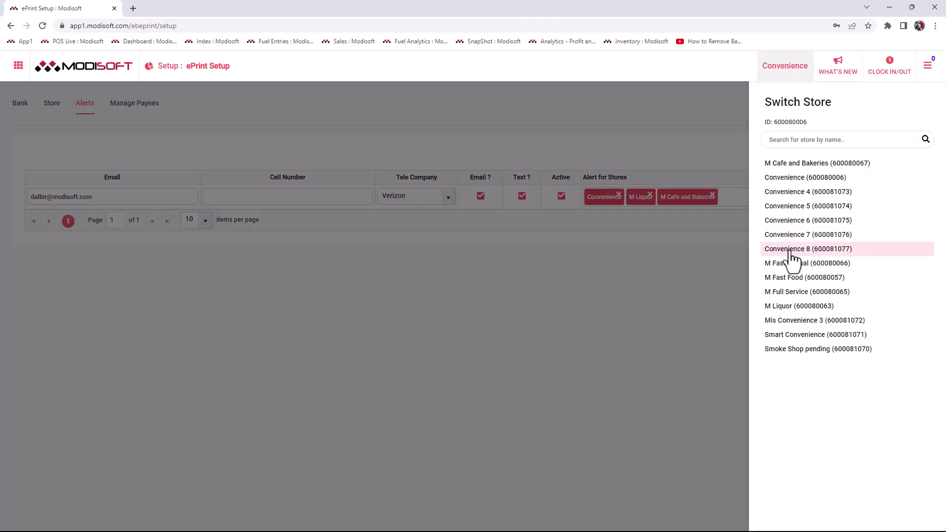
click(682, 251)
click(738, 200)
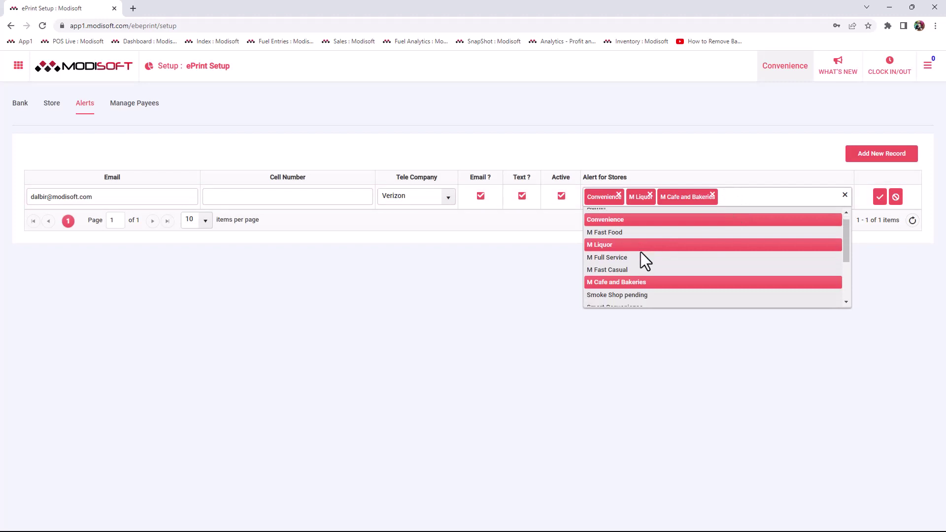
scroll(641, 252, down, 3)
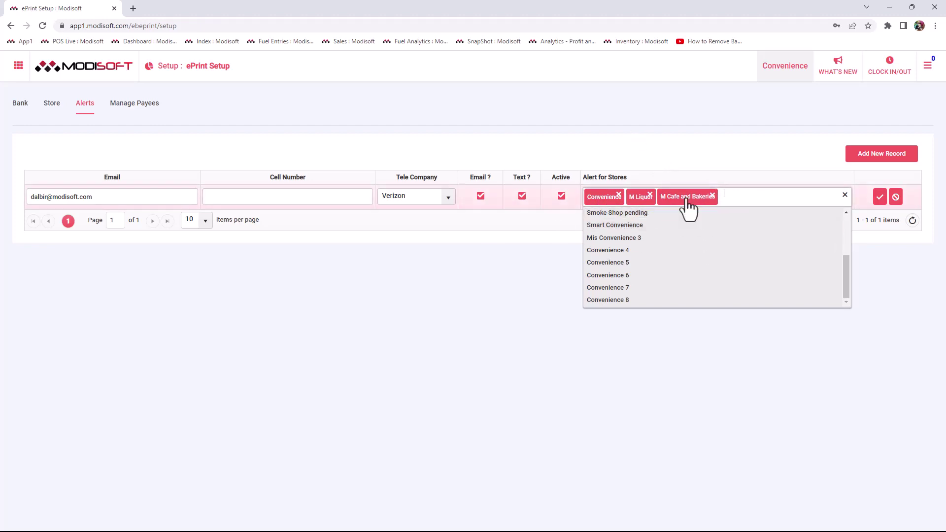
click(723, 161)
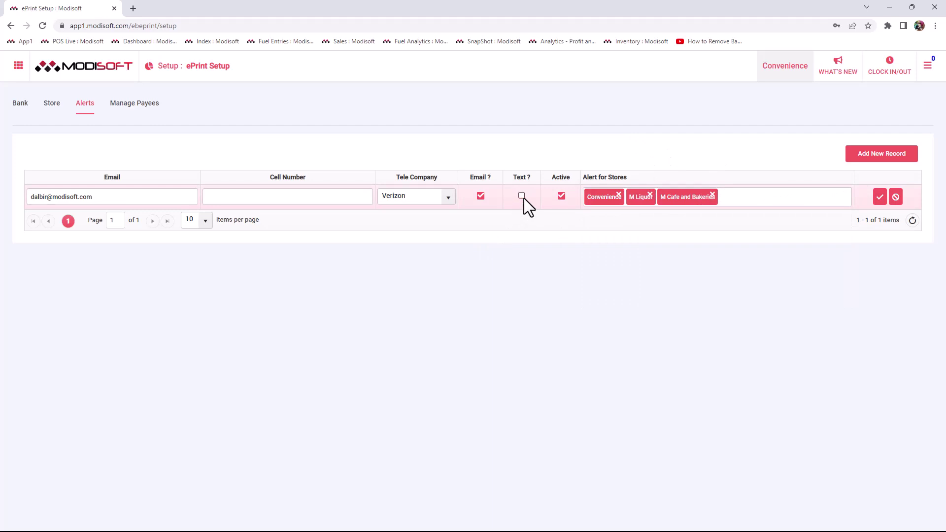
click(274, 197)
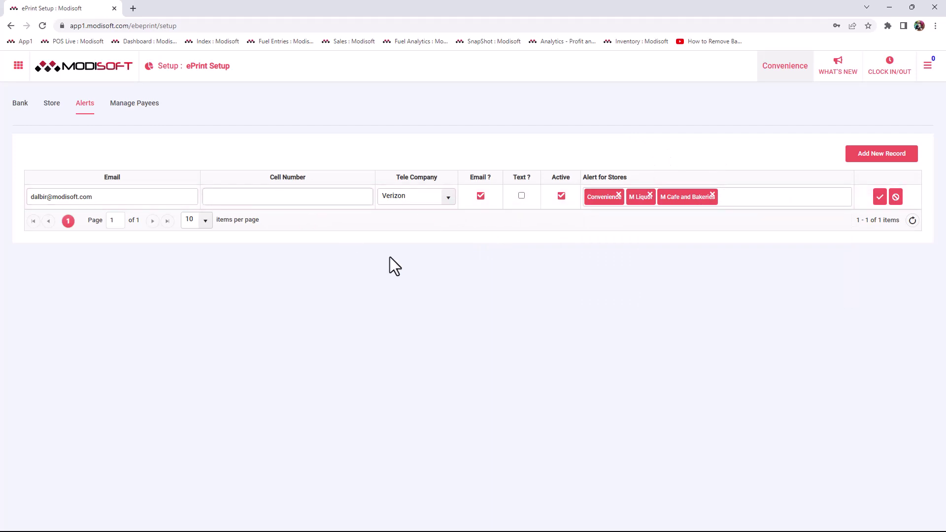
click(879, 197)
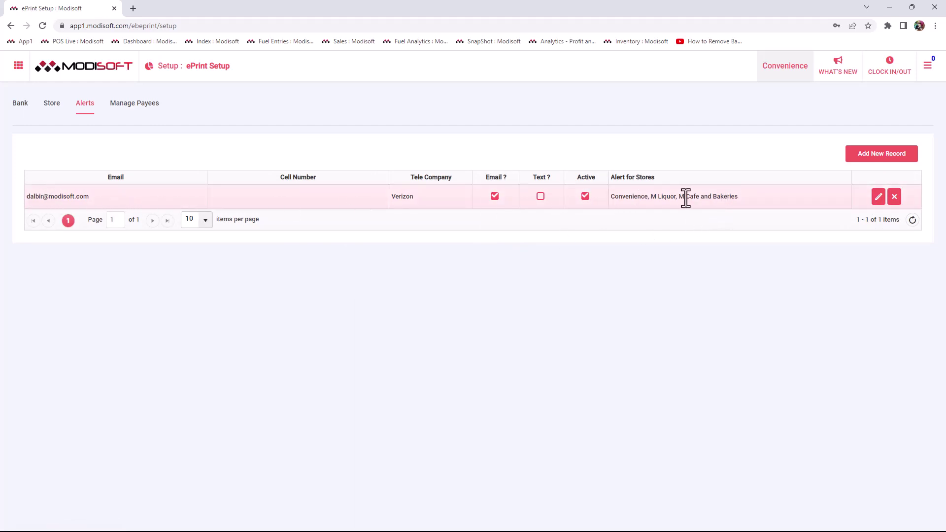
Review the Manage Payees Payee Type grid, then switch to the ePrint Settings sub-tab.
click(131, 105)
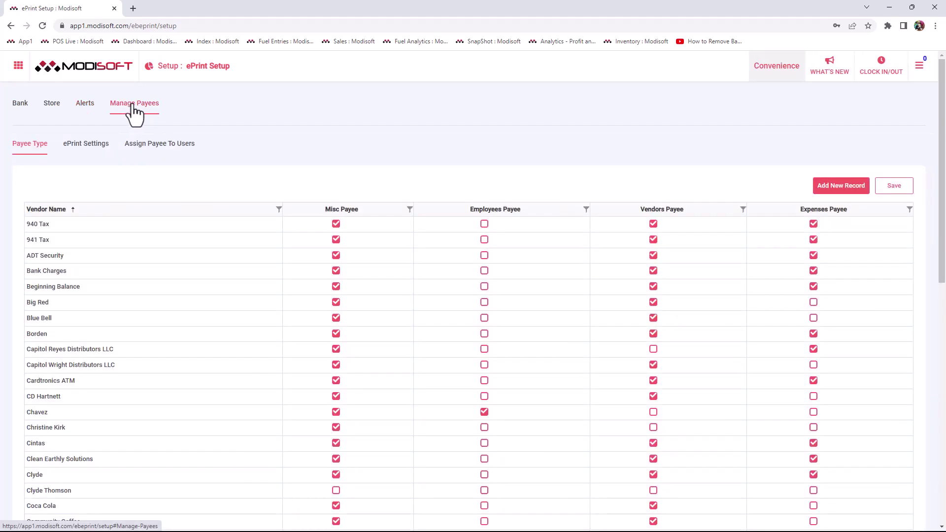
scroll(137, 106, down, 10)
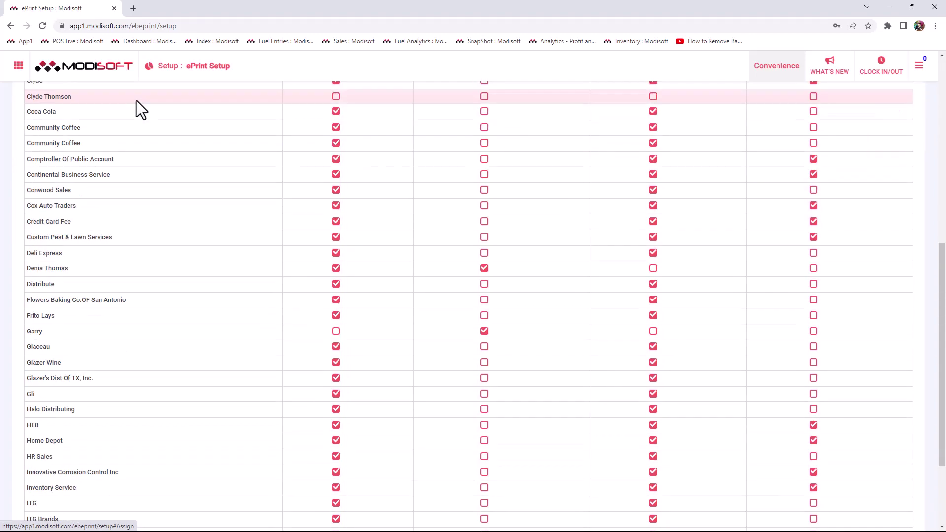
scroll(167, 139, up, 10)
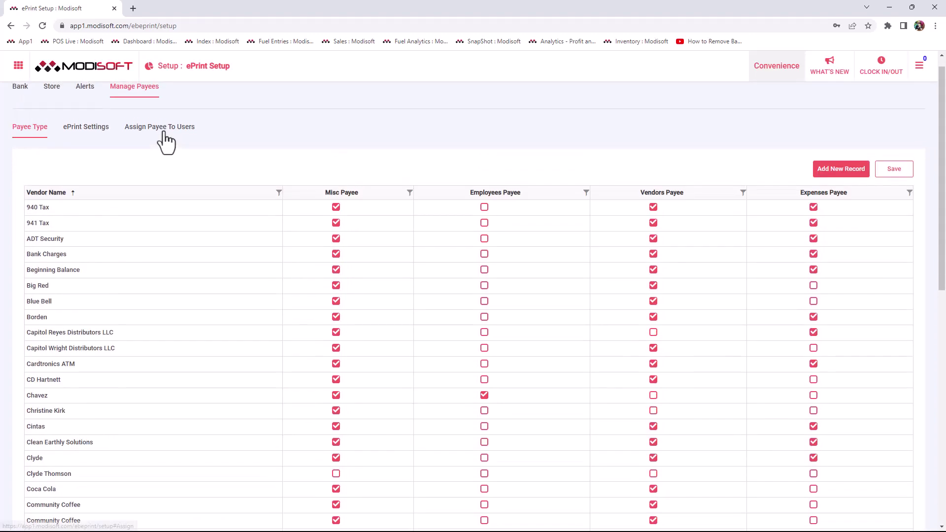
scroll(53, 117, down, 9)
scroll(61, 128, down, 1)
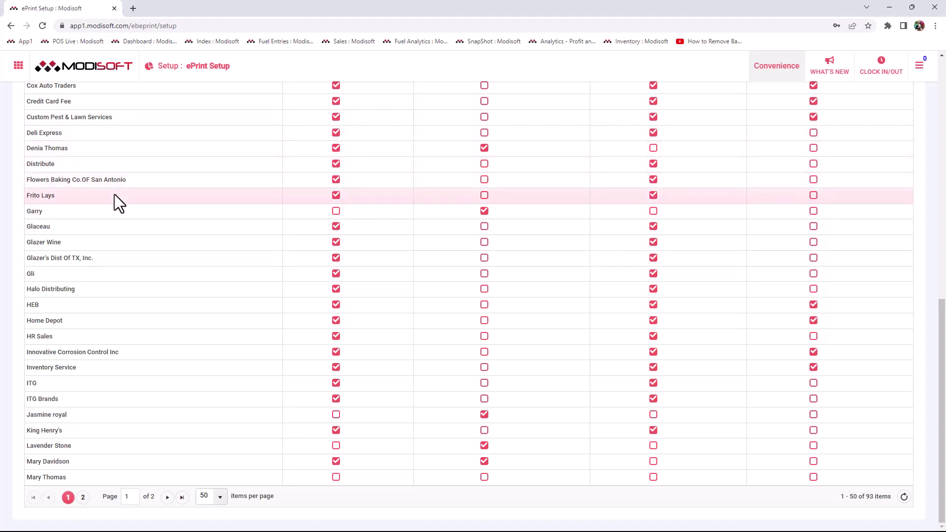
scroll(118, 200, up, 10)
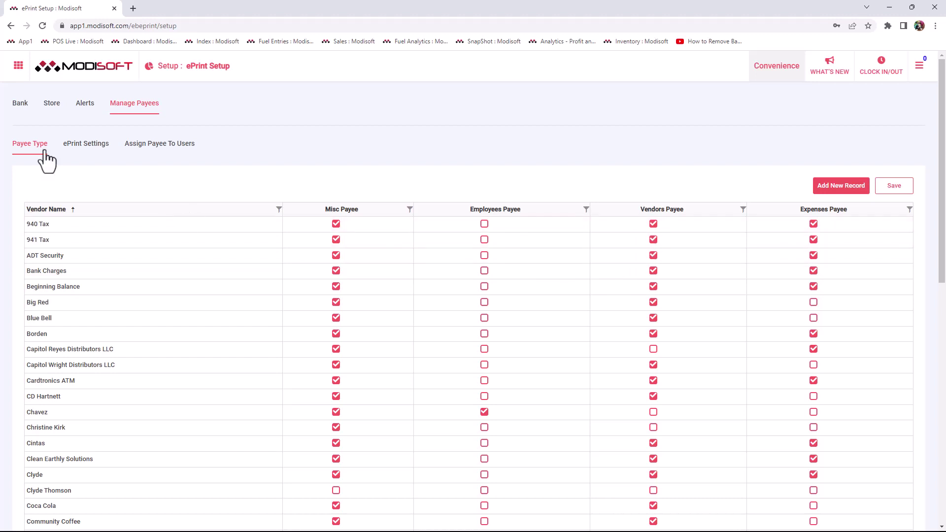
click(80, 146)
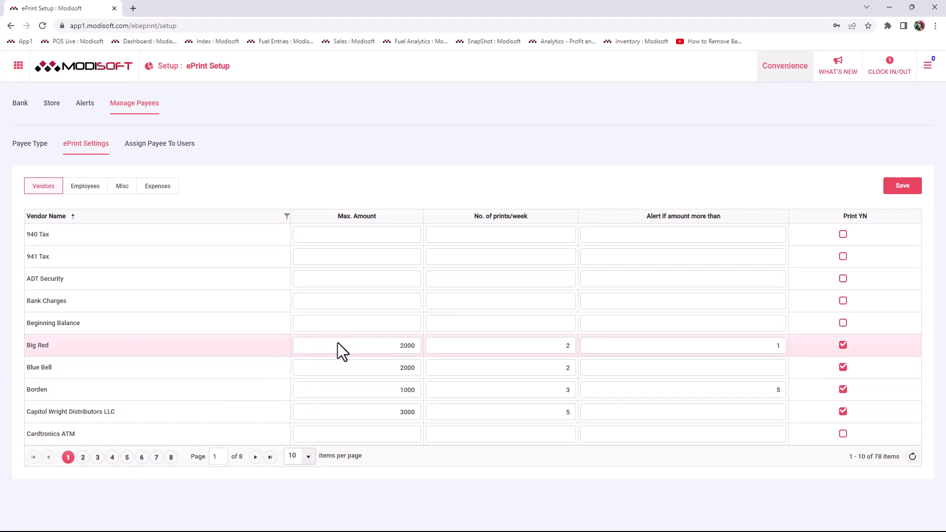
Inspect Big Red's max amount, prints per week and alert values, keeping the alert at 1.
drag(382, 344, 424, 346)
drag(397, 348, 412, 346)
double_click(409, 347)
click(393, 348)
drag(561, 347, 577, 350)
click(778, 350)
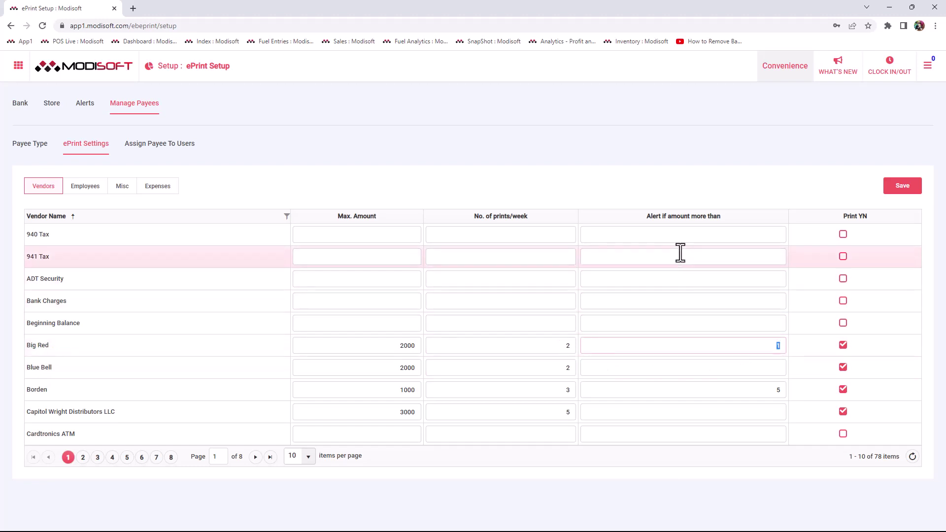
key(BackSpace)
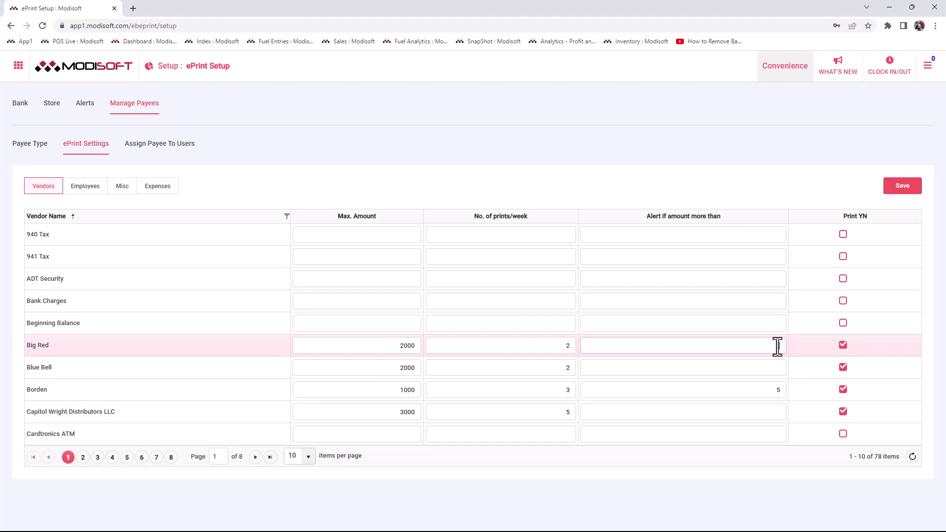
key(ctrl+z)
click(775, 345)
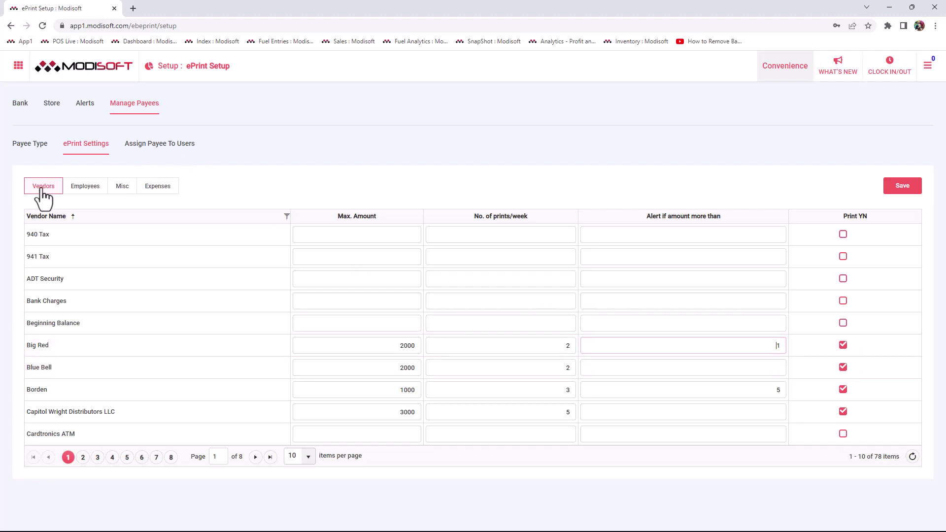
Look through the Employee and Misc payee categories, then show the Expenses payees.
drag(45, 186, 49, 186)
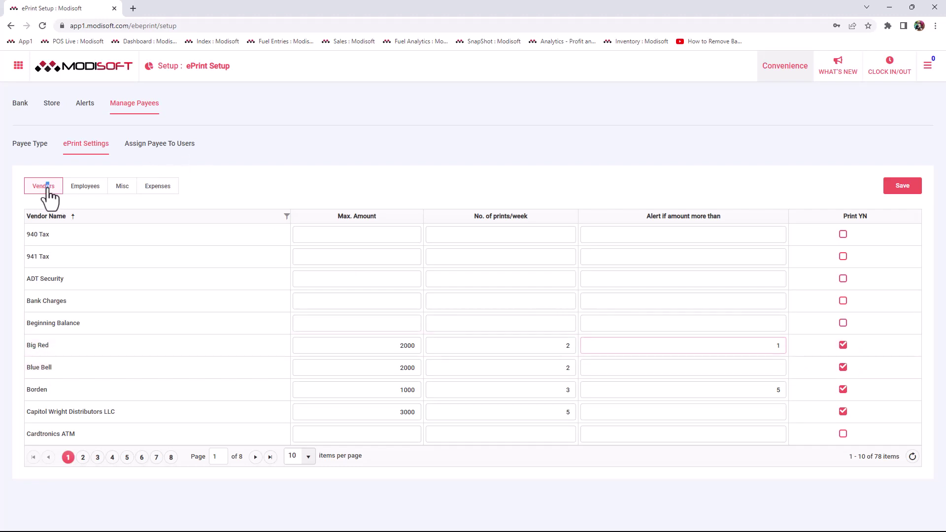
click(84, 187)
click(122, 187)
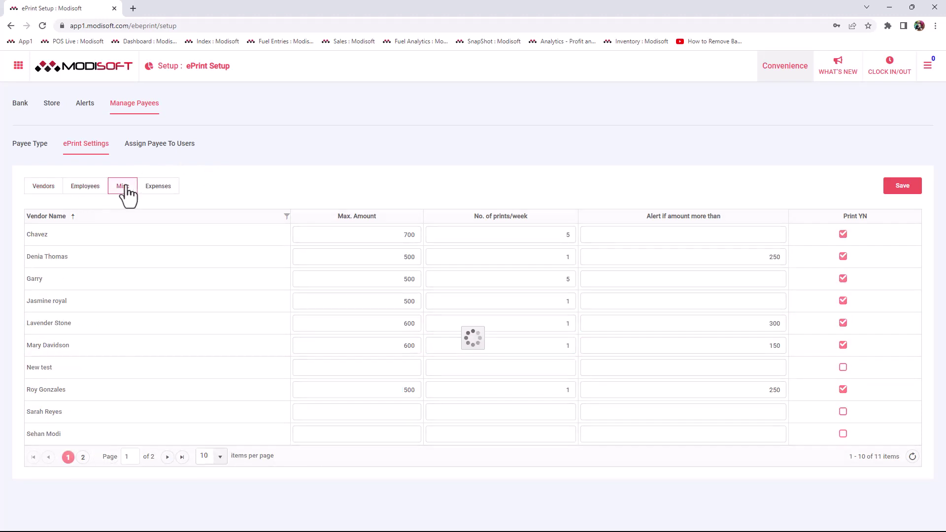
click(158, 188)
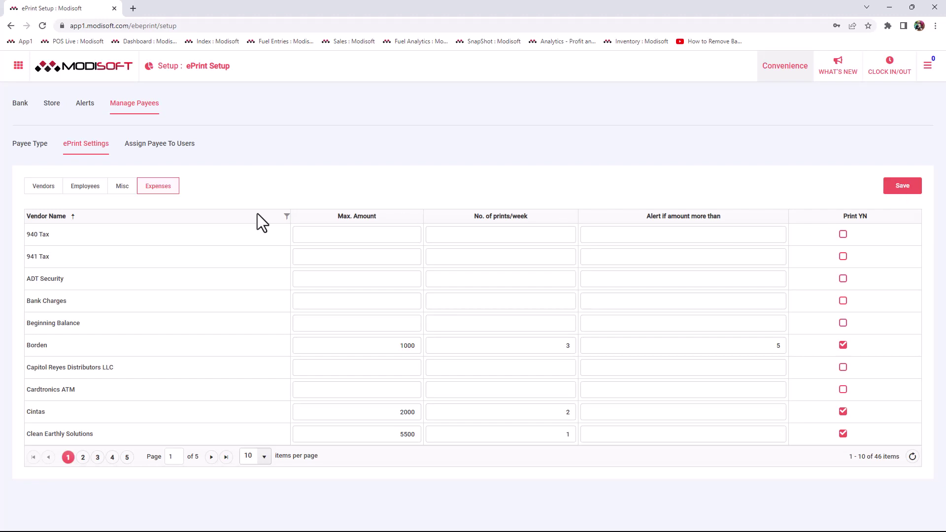
Select the user and save their ticked payees, including Big Red, Blue Bell, Borden and CD Hartnett.
click(155, 148)
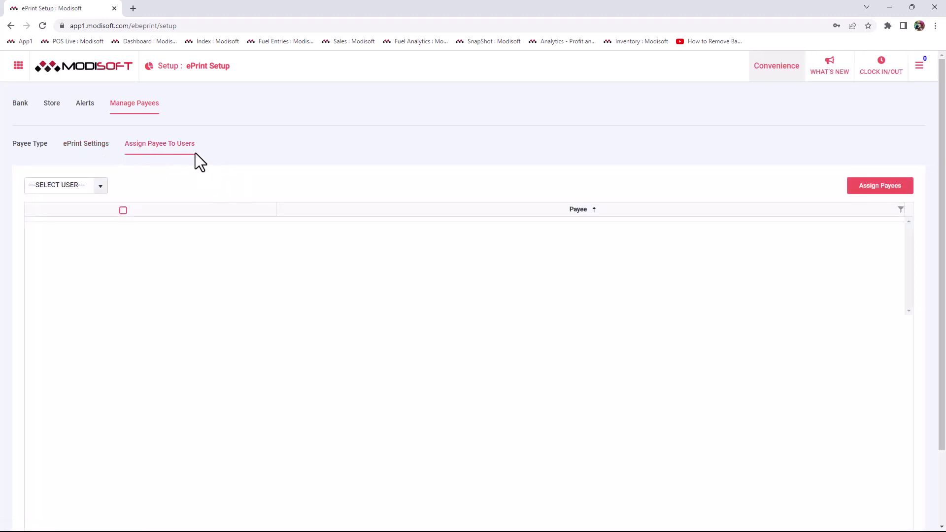
click(97, 192)
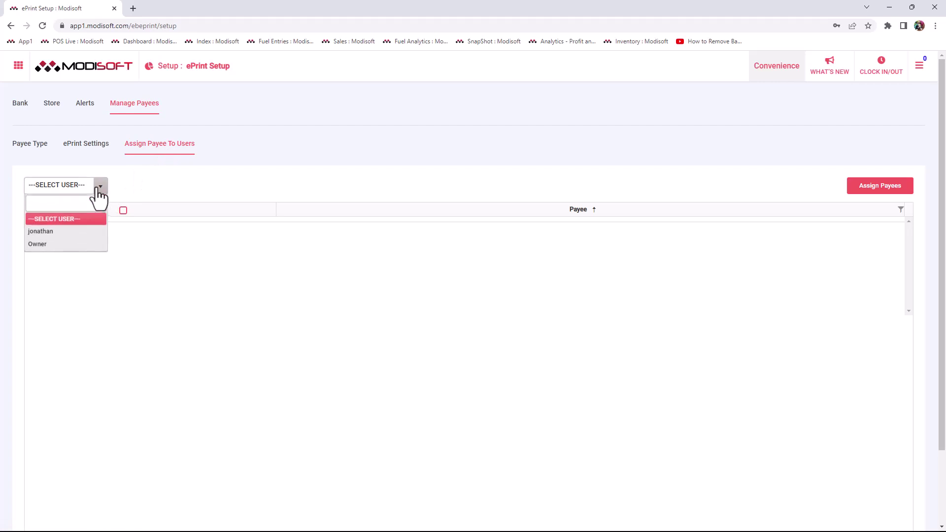
click(46, 232)
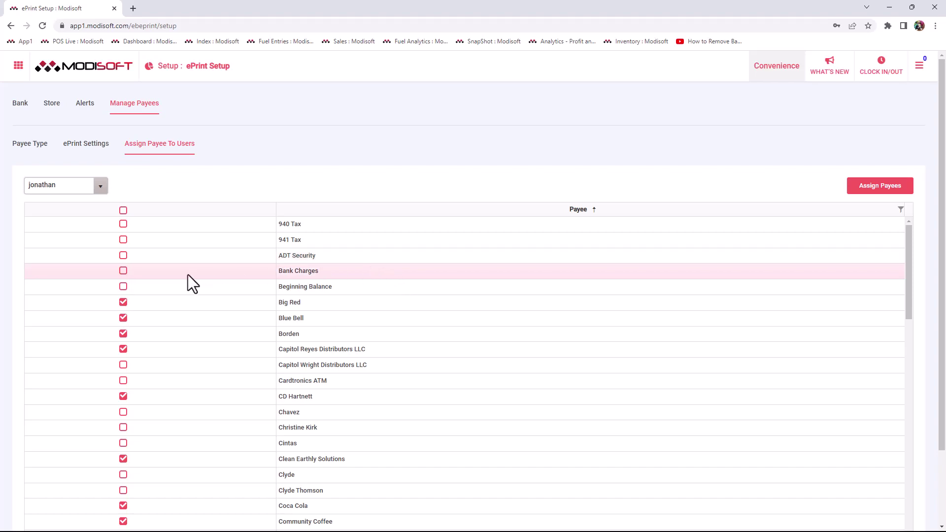
scroll(205, 273, down, 15)
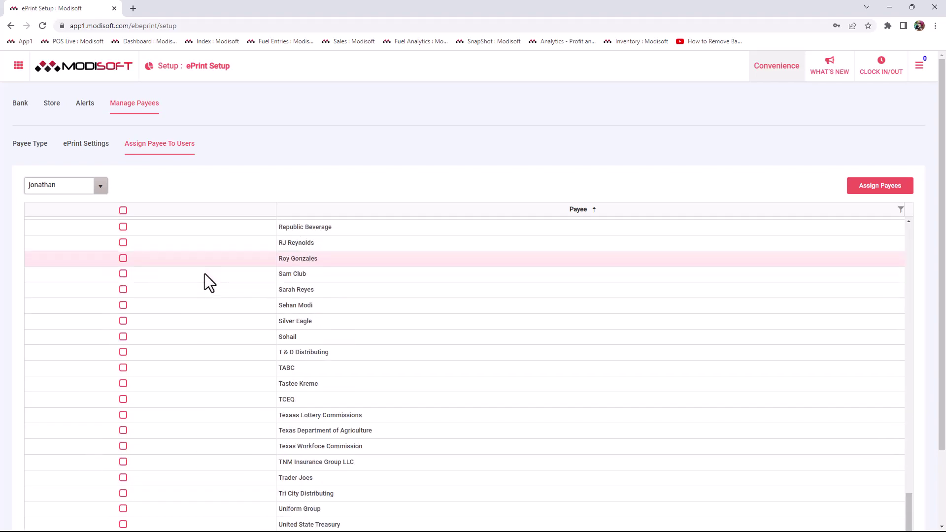
scroll(574, 419, up, 15)
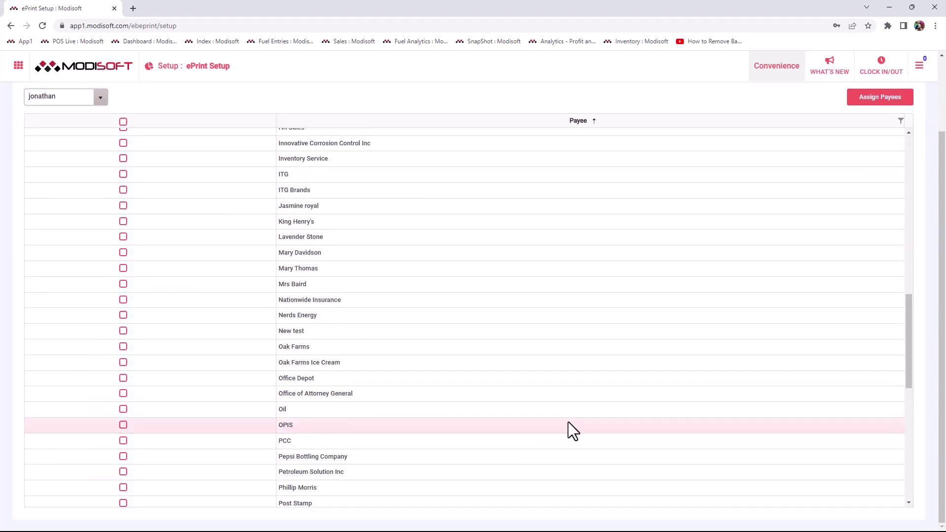
scroll(138, 154, up, 2)
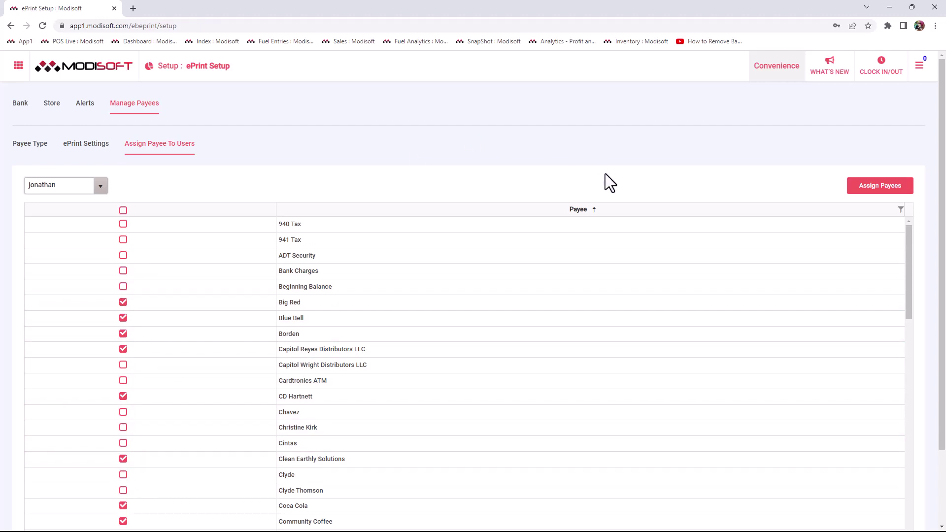
click(873, 189)
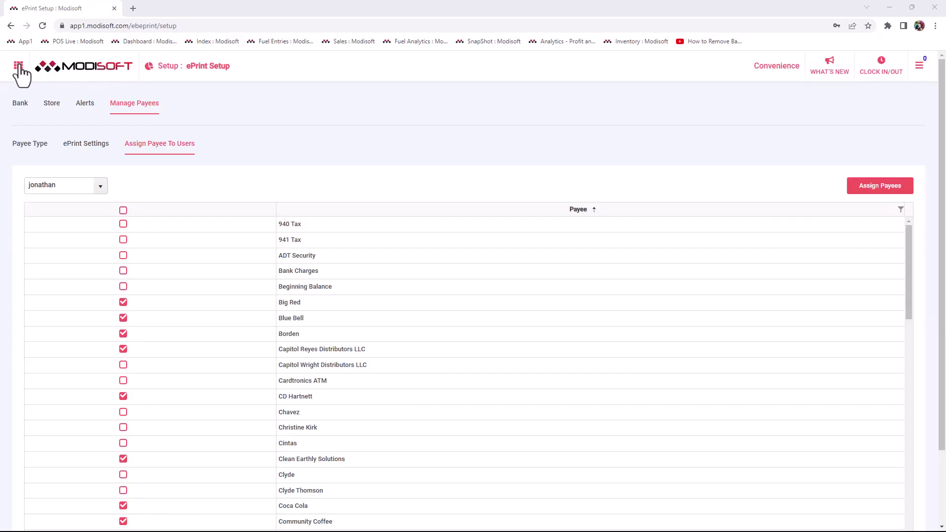
Open the module menu with Sales, Fuel and Bank from the top-left grid icon.
click(19, 65)
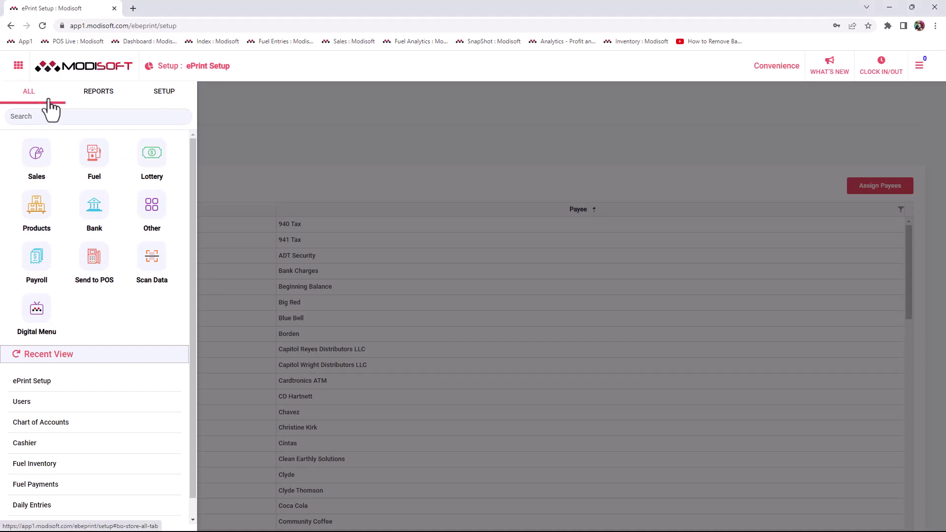
Go to Bank > ePrint to reach the e-Print Checks form for Wells Fargo.
click(95, 211)
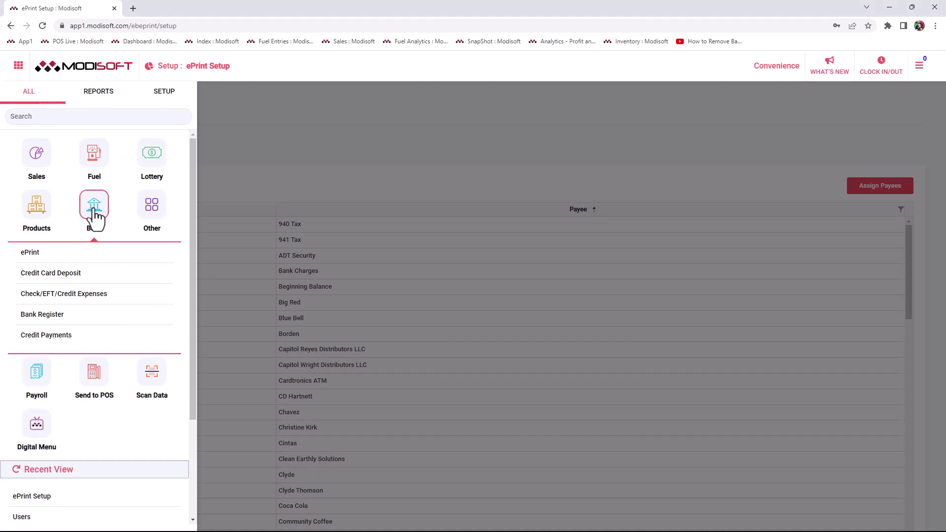
click(34, 254)
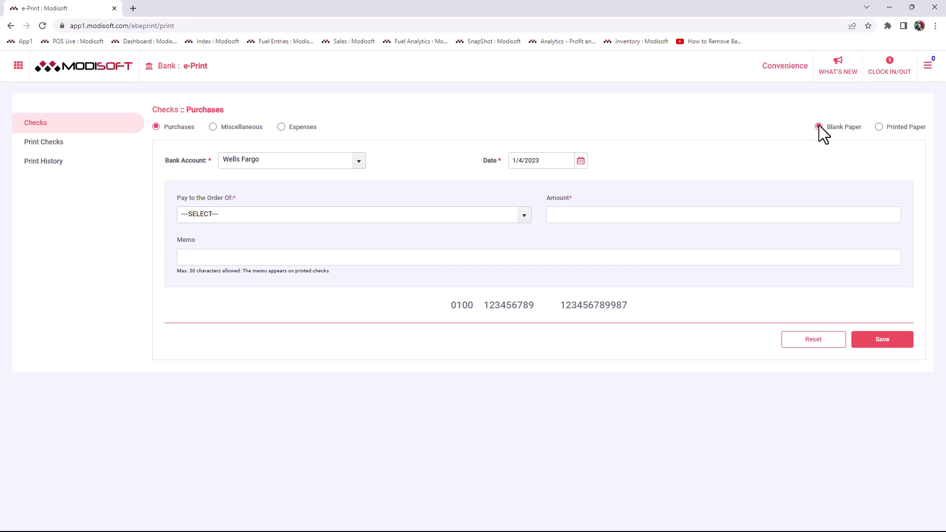
click(879, 128)
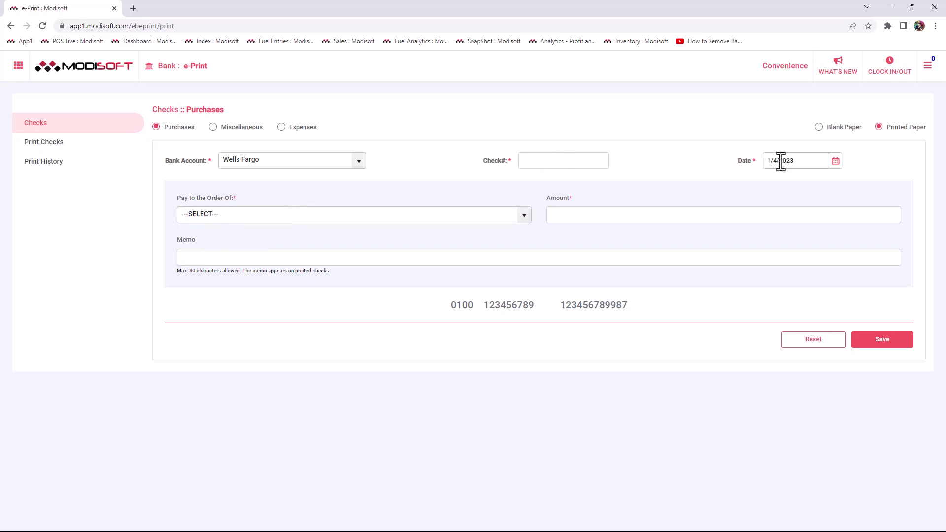
click(818, 127)
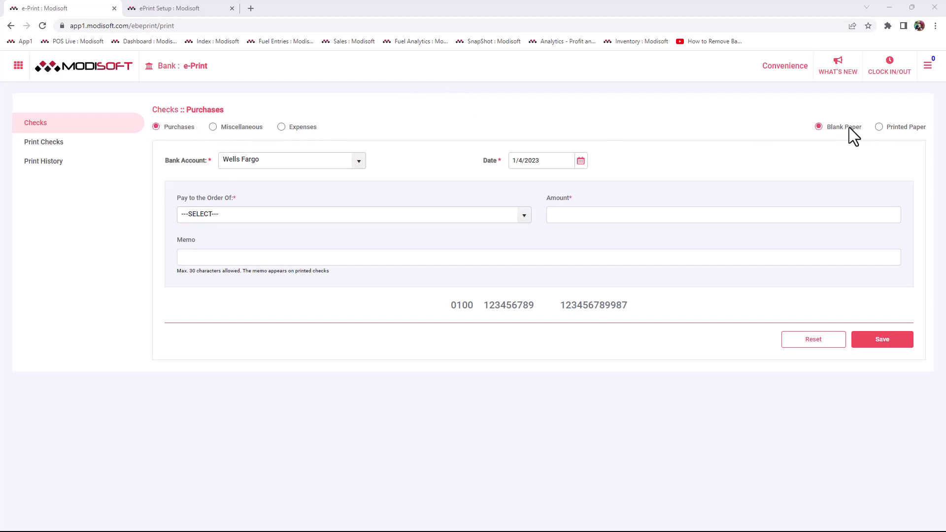
Create a Bank of America Purchases check to Borden for 250, save it and confirm.
click(359, 170)
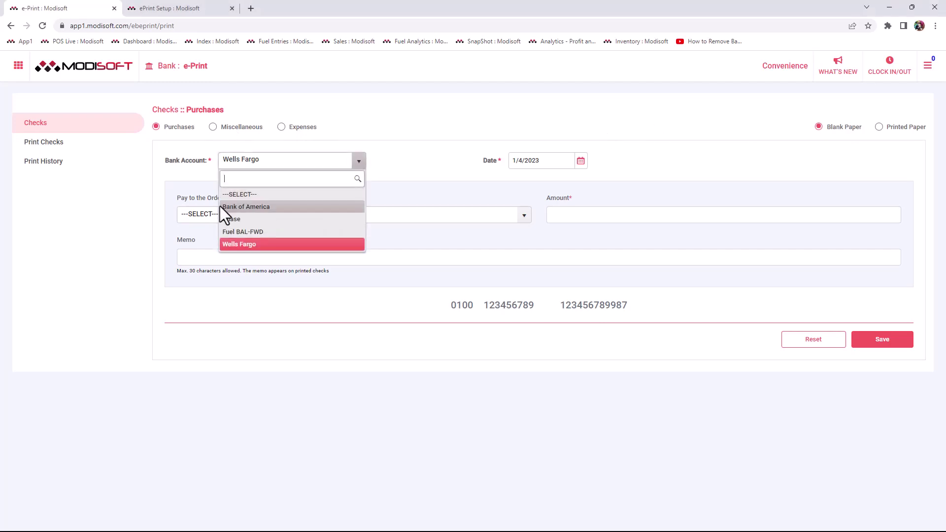
click(247, 207)
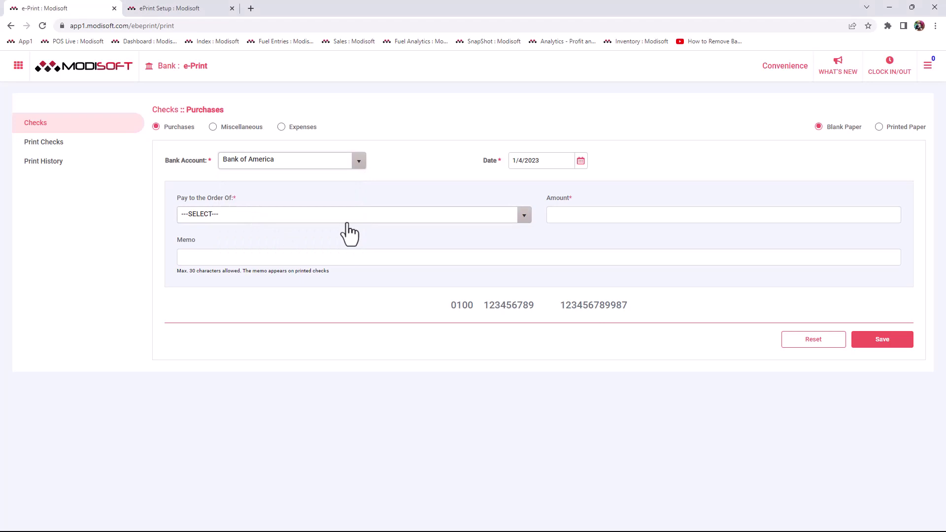
click(522, 217)
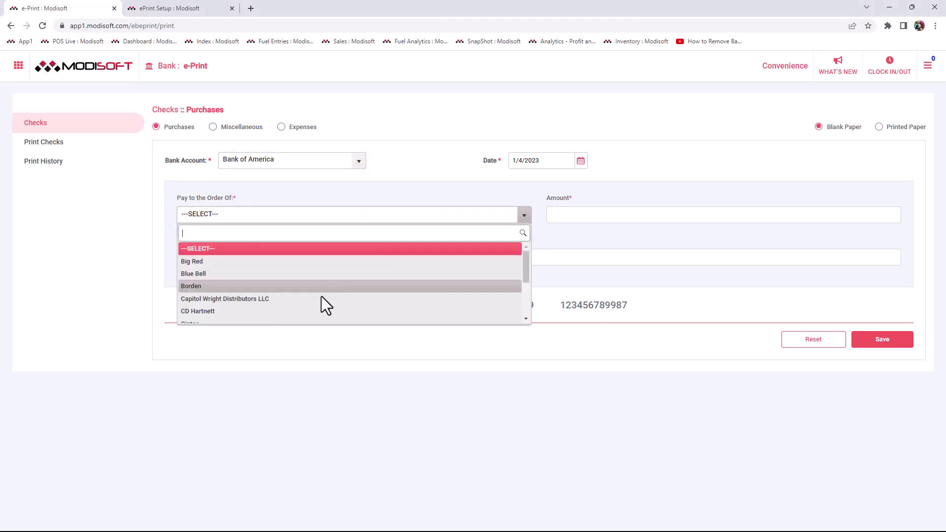
click(199, 286)
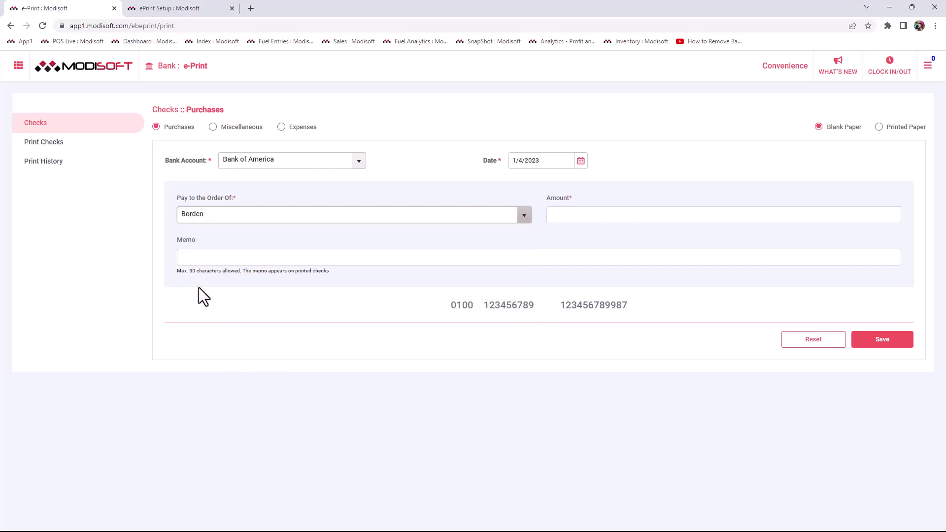
click(641, 221)
text(15)
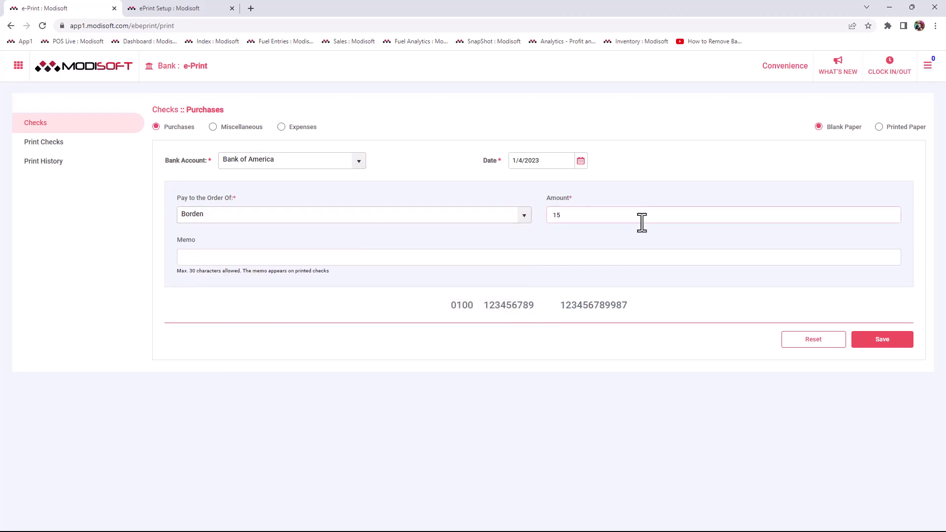
key(BackSpace)
text(250)
key(Tab)
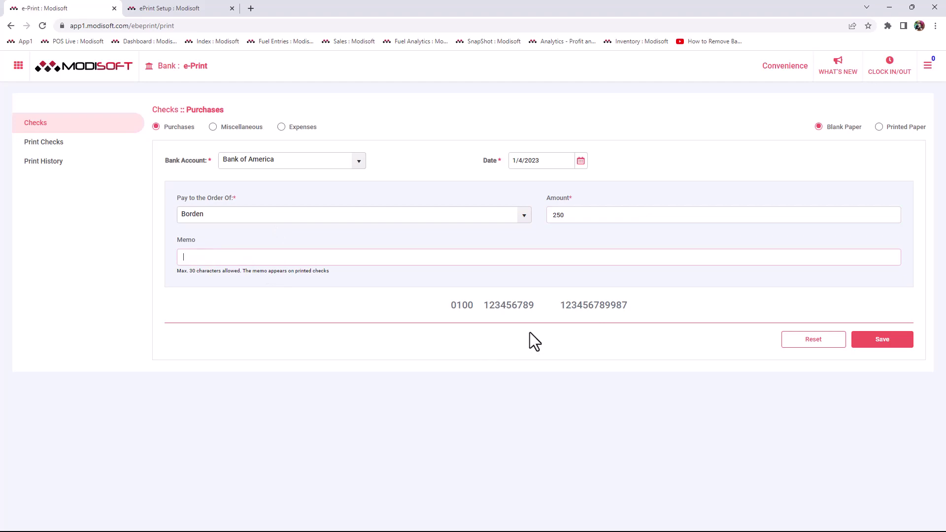
click(883, 341)
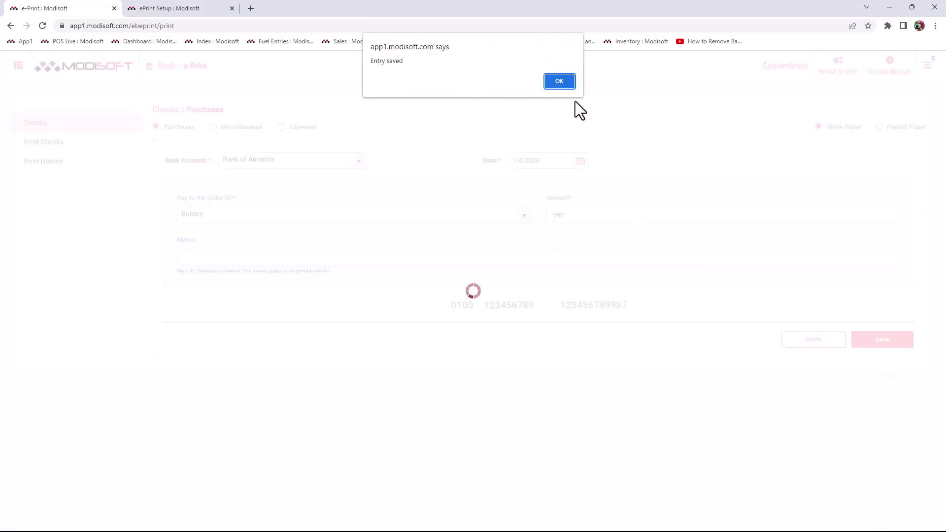
click(560, 81)
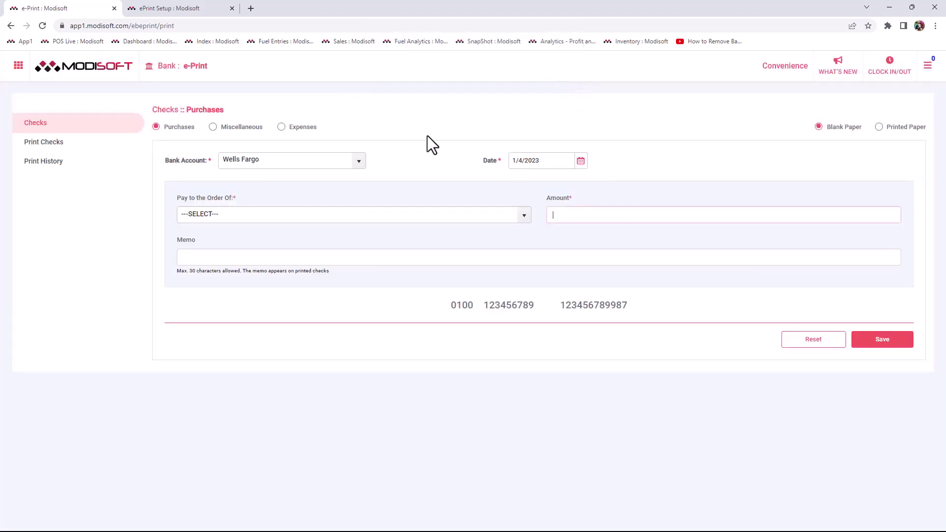
In Print Checks, select the Borden check 500 and print it on blank paper.
click(45, 144)
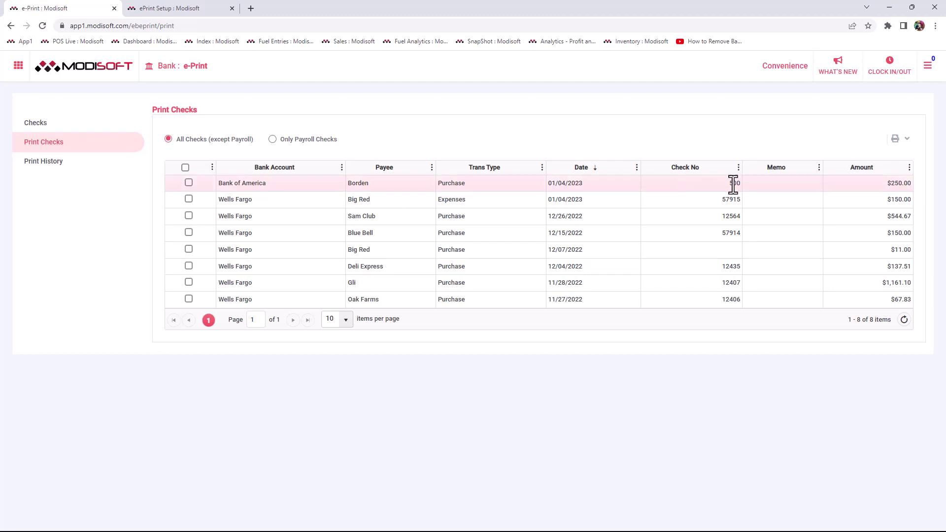
drag(728, 183, 740, 184)
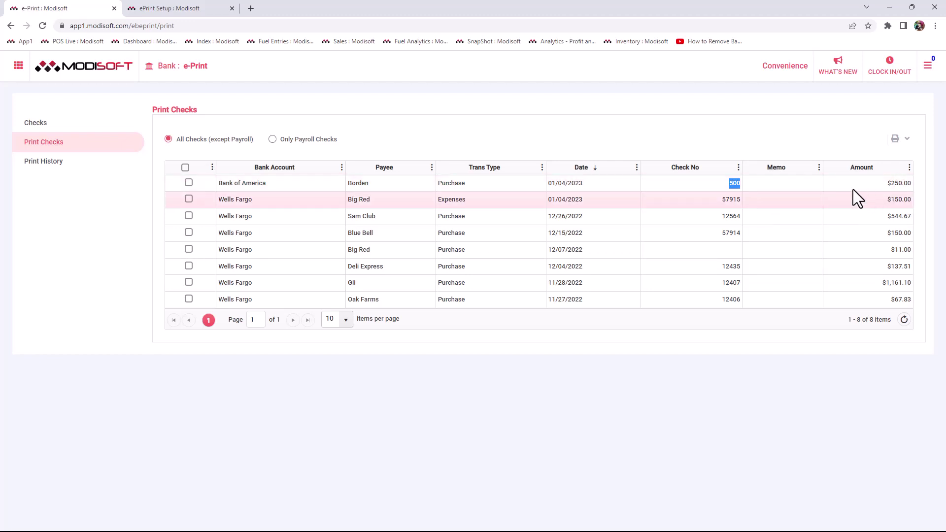
click(188, 182)
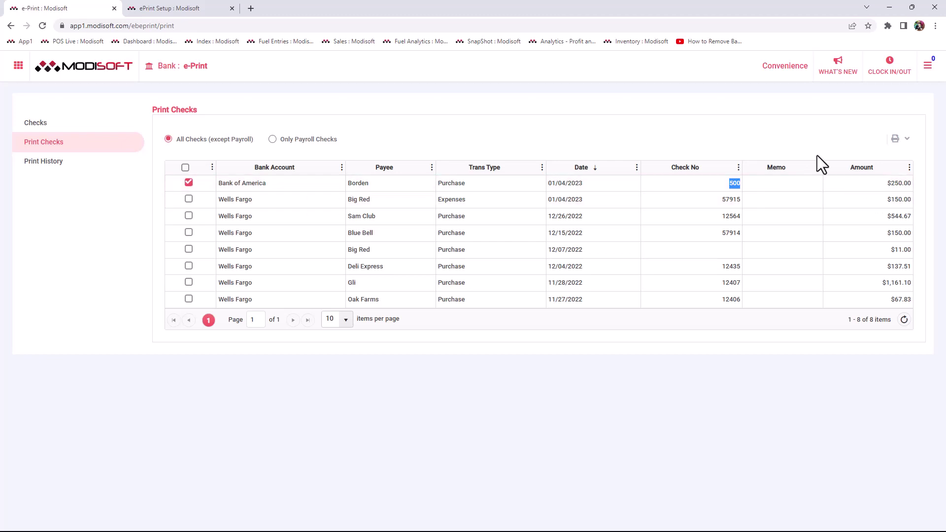
click(896, 139)
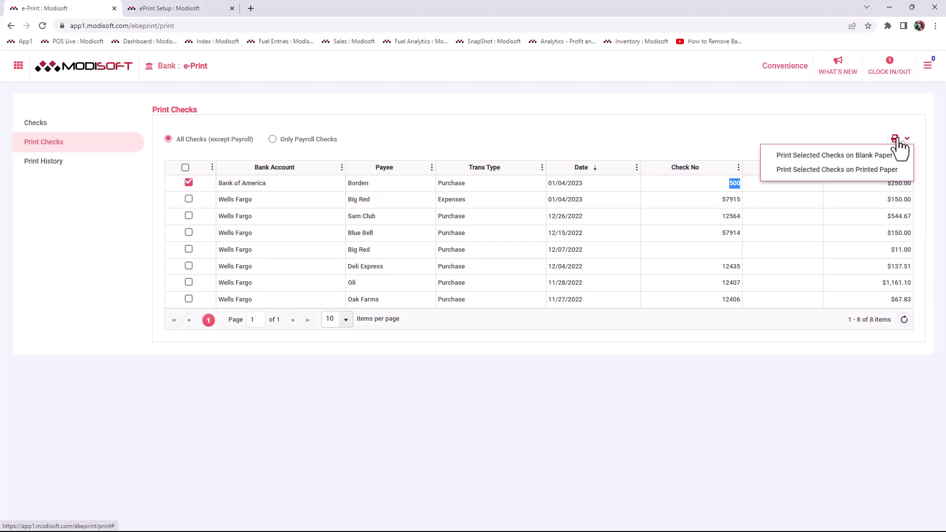
click(857, 156)
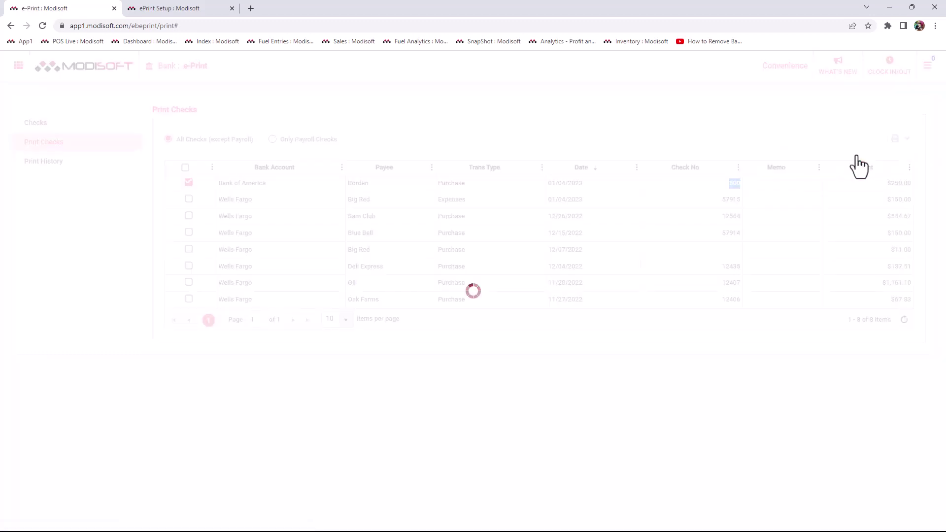